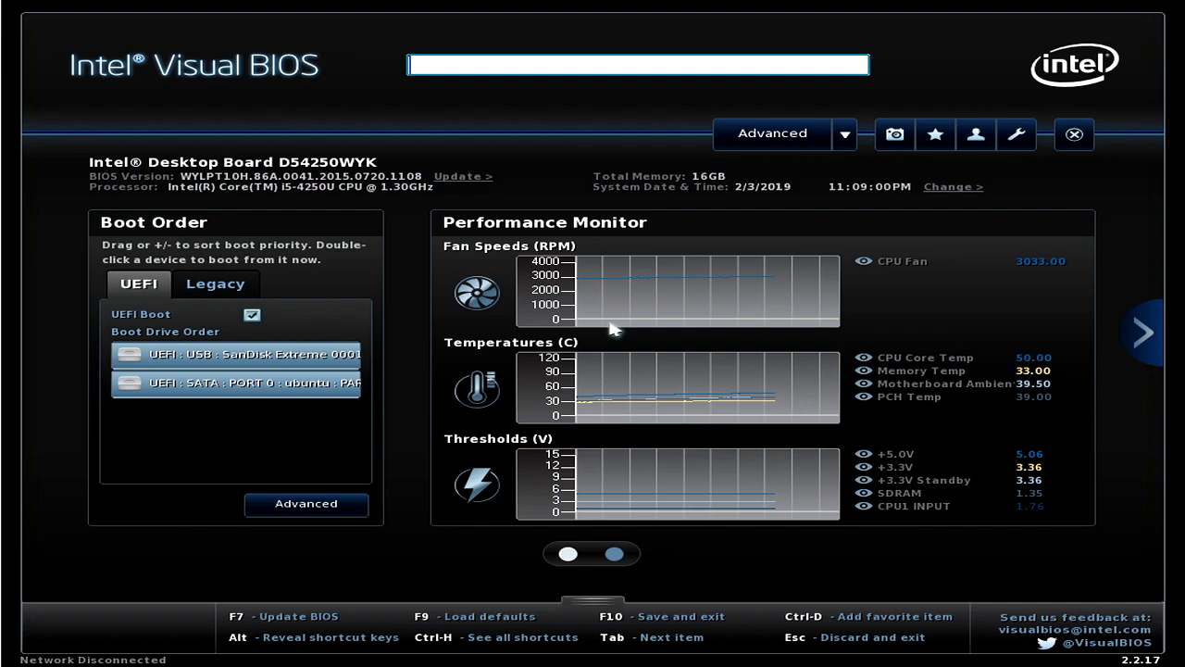
Reload the BIOS defaults, disable network booting in Boot Configuration, then save and exit.
{"action": "key", "text": "F9"}
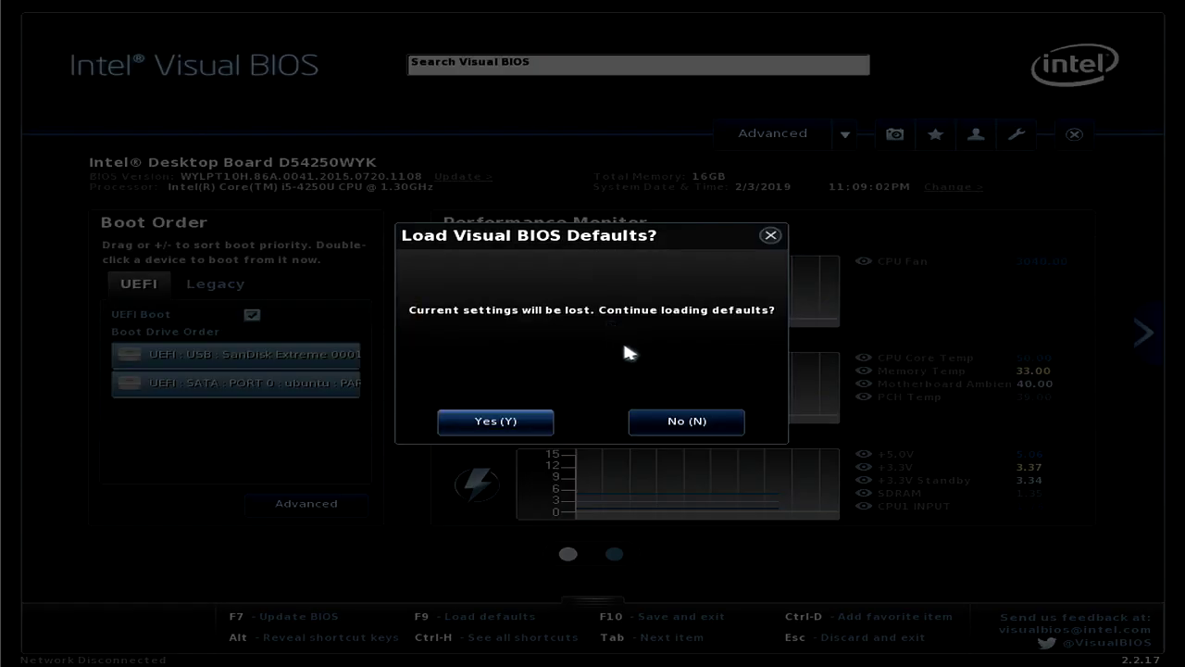
{"action": "left_click", "coordinate": [510, 424]}
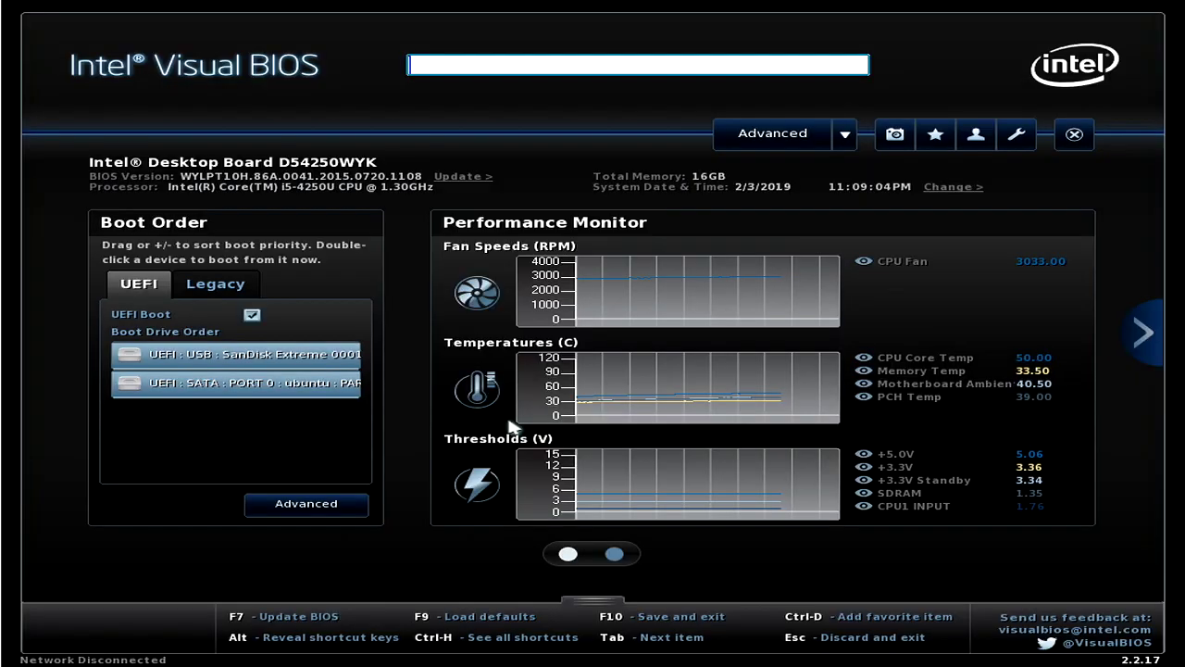
{"action": "left_click", "coordinate": [775, 136]}
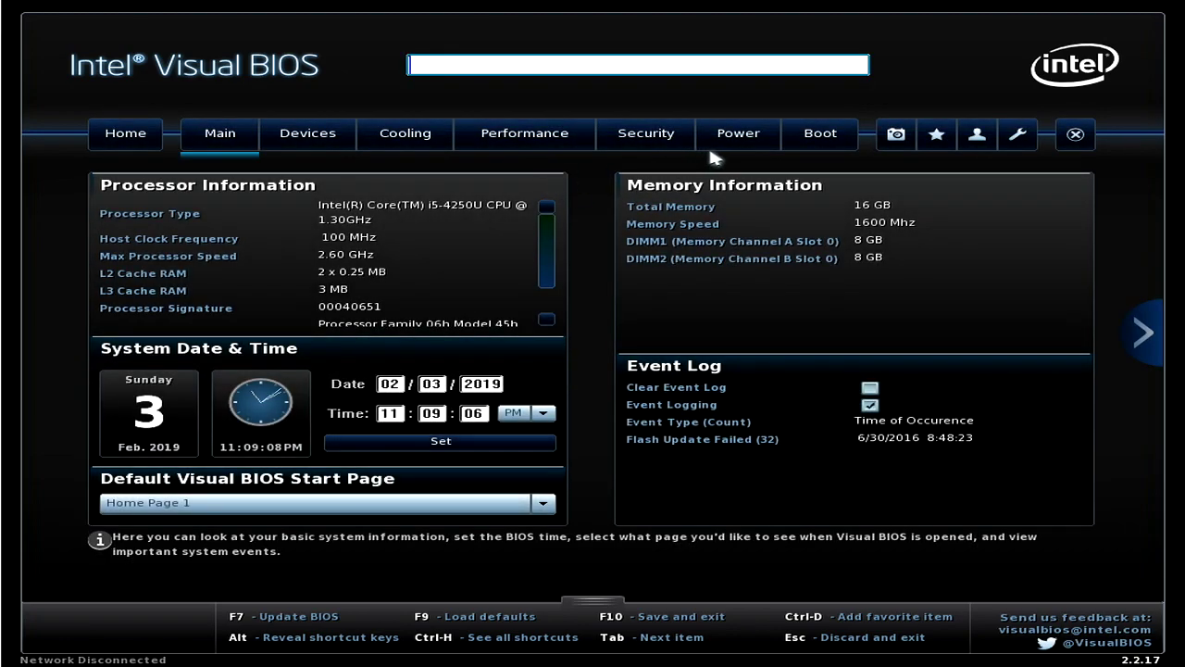
{"action": "left_click", "coordinate": [821, 133]}
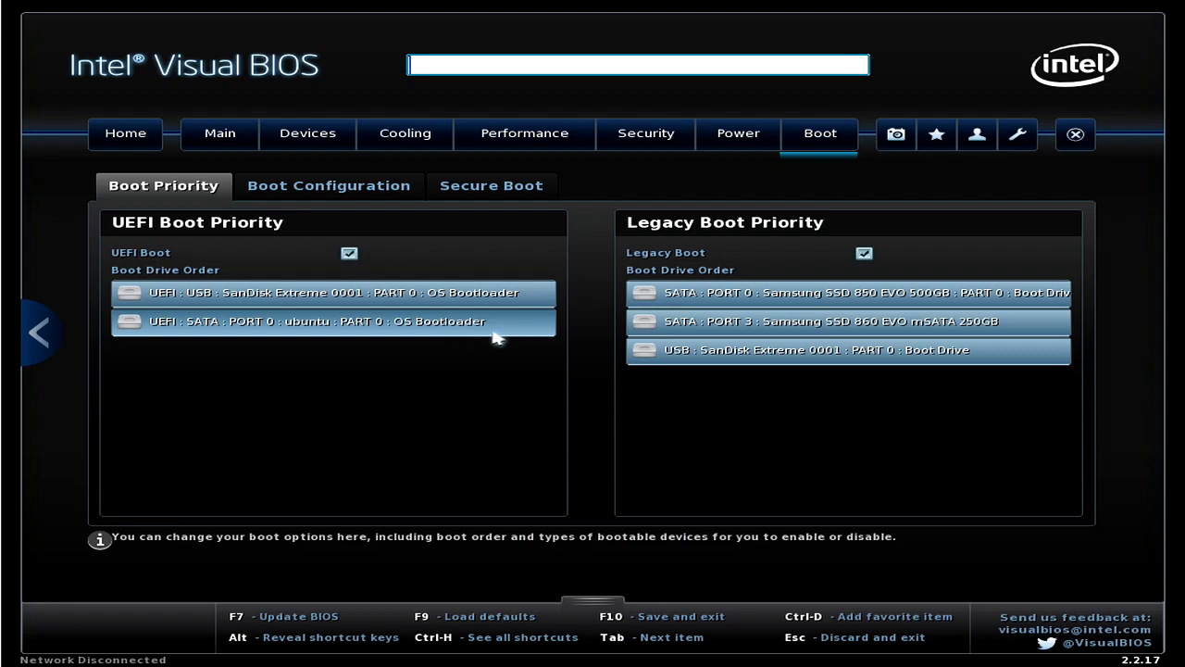
{"action": "left_click", "coordinate": [349, 188]}
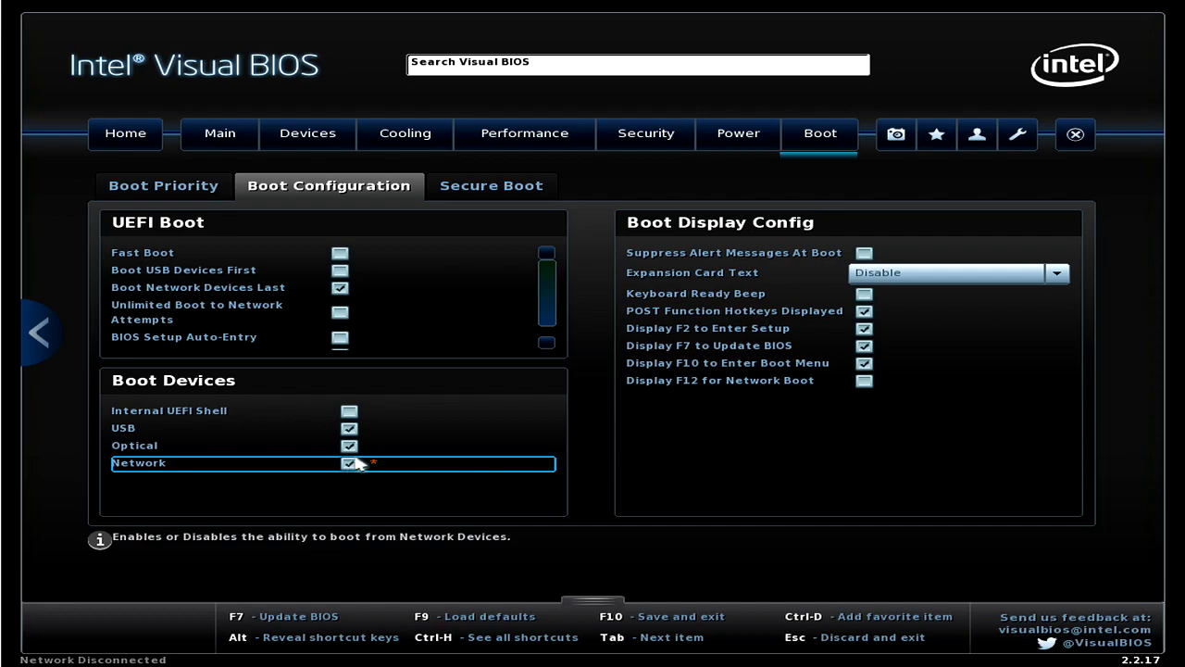
{"action": "left_click", "coordinate": [354, 462]}
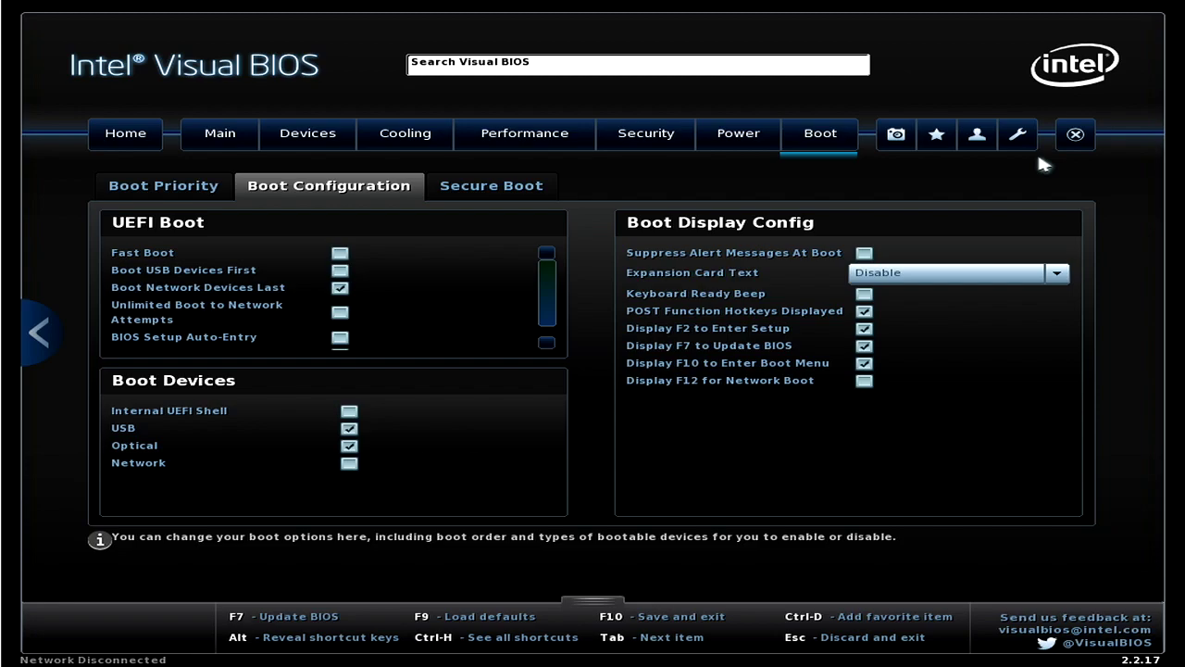
{"action": "key", "text": "Escape"}
{"action": "key", "text": "Return"}
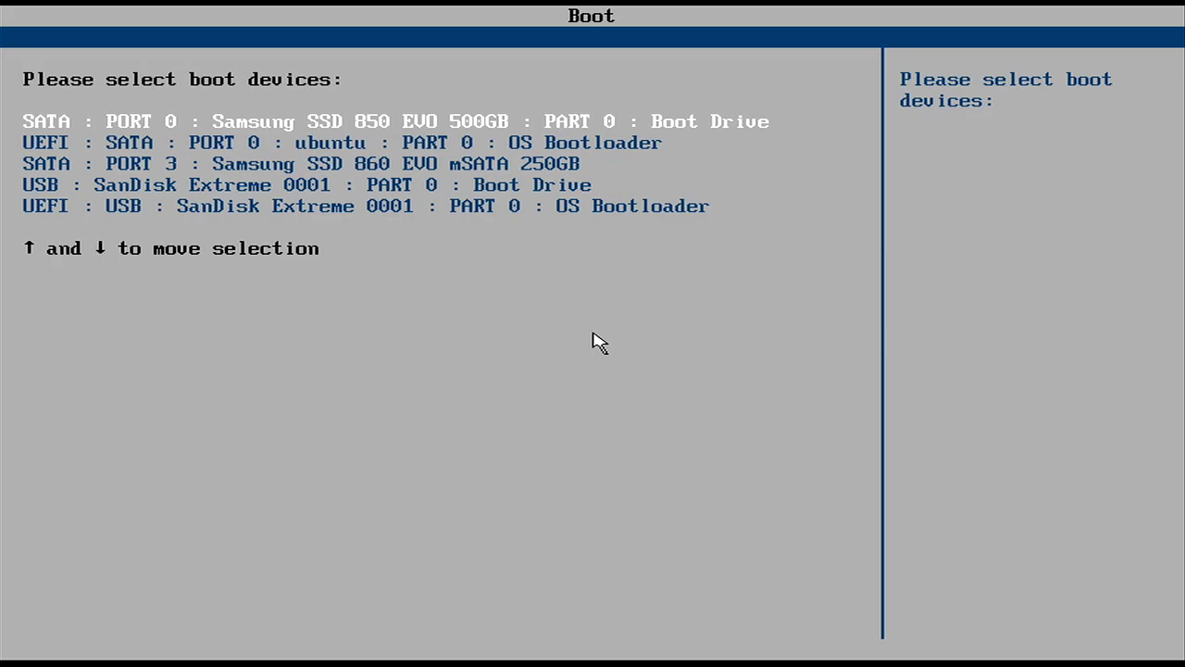
Boot from the 'UEFI : USB : SanDisk Extreme' OS Bootloader entry.
{"action": "key", "text": "Down"}
{"action": "key", "text": "Down"}
{"action": "key", "text": "Down"}
{"action": "key", "text": "Down"}
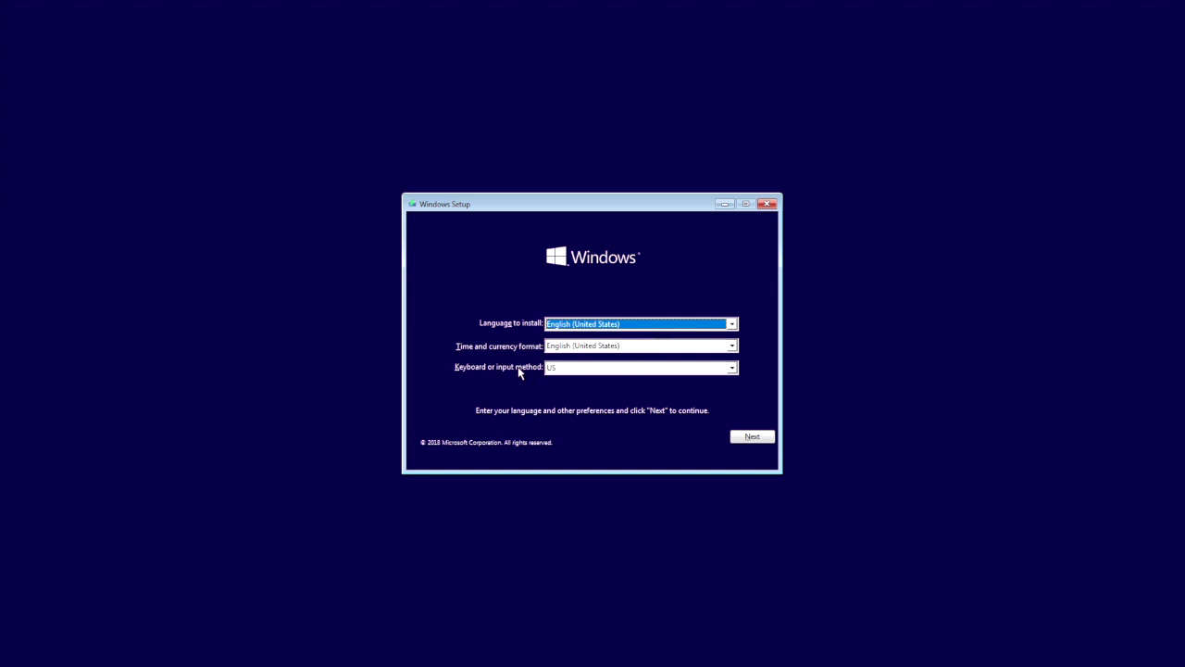
Accept English (United States) language, time format and US keyboard settings.
{"action": "left_click", "coordinate": [752, 437]}
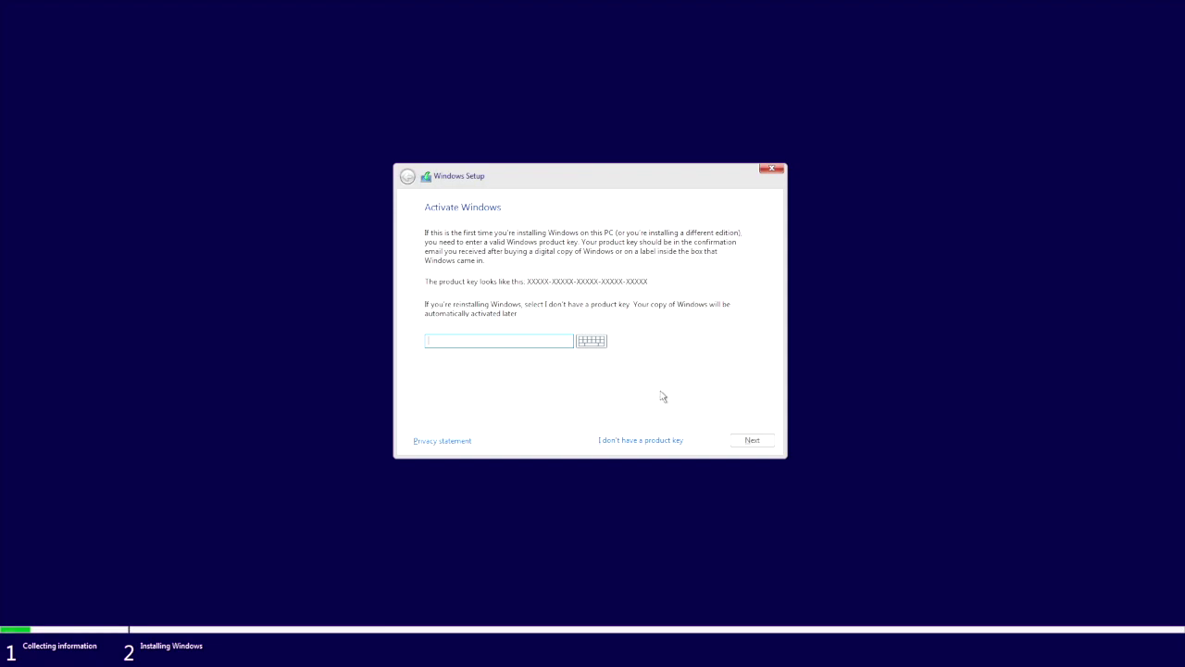
Skip the product key and review the edition list, keeping Windows 10 Home selected.
{"action": "left_click", "coordinate": [648, 442]}
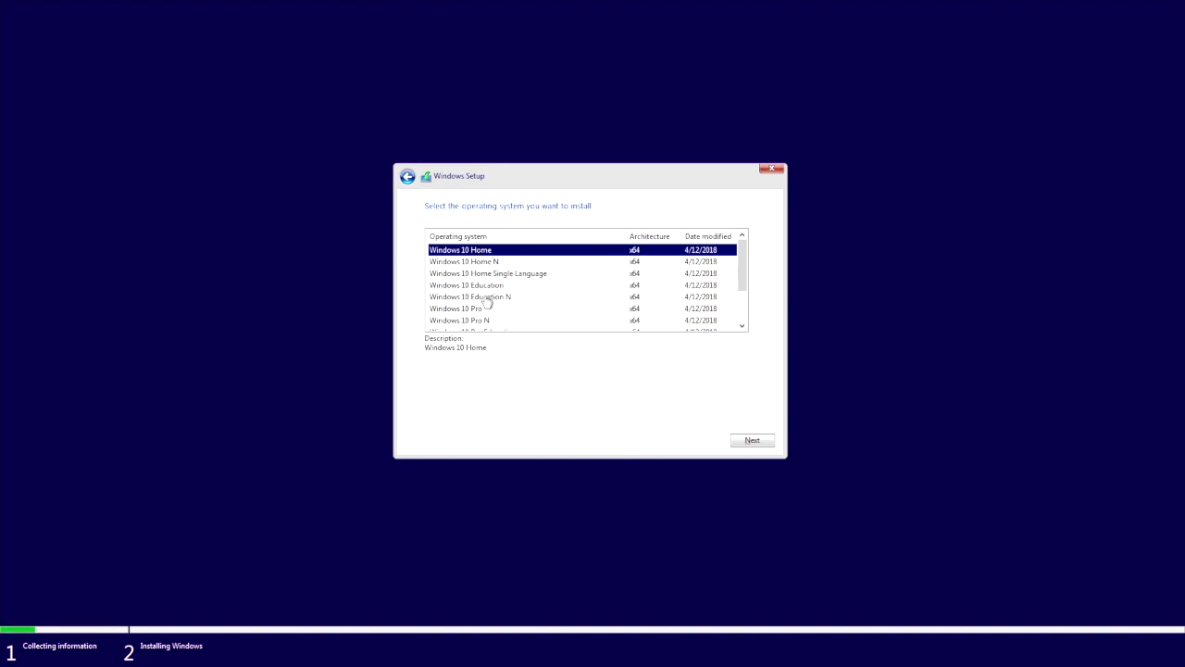
{"action": "scroll", "coordinate": [487, 301], "scroll_direction": "down", "scroll_amount": 2}
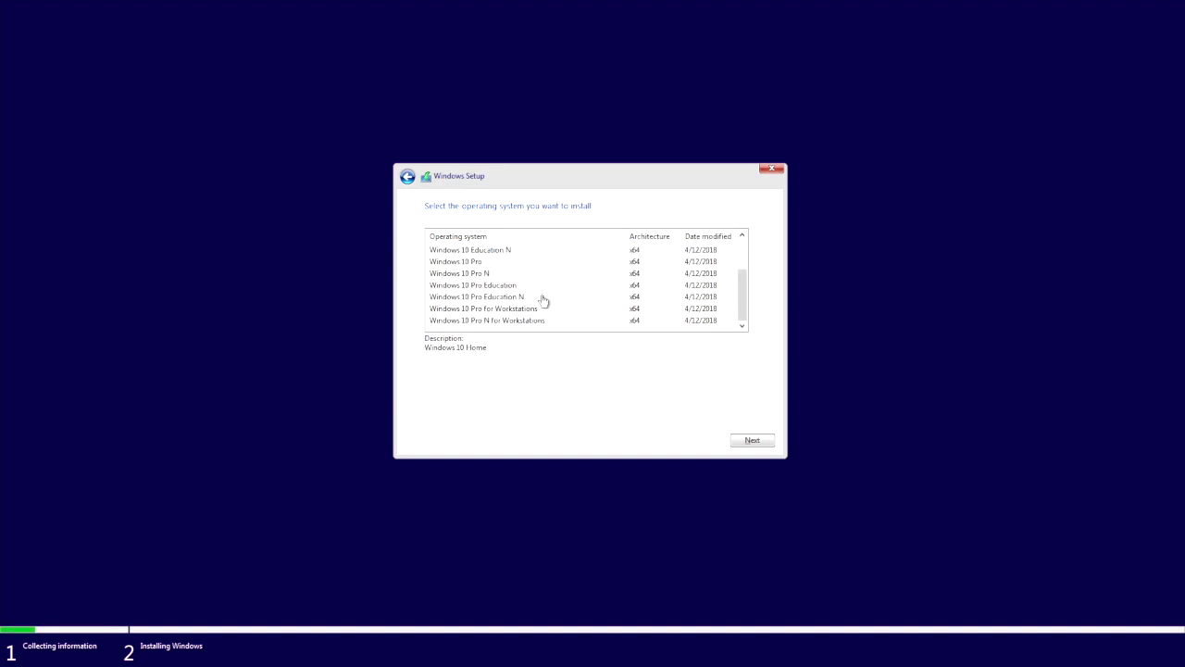
{"action": "scroll", "coordinate": [540, 292], "scroll_direction": "up", "scroll_amount": 2}
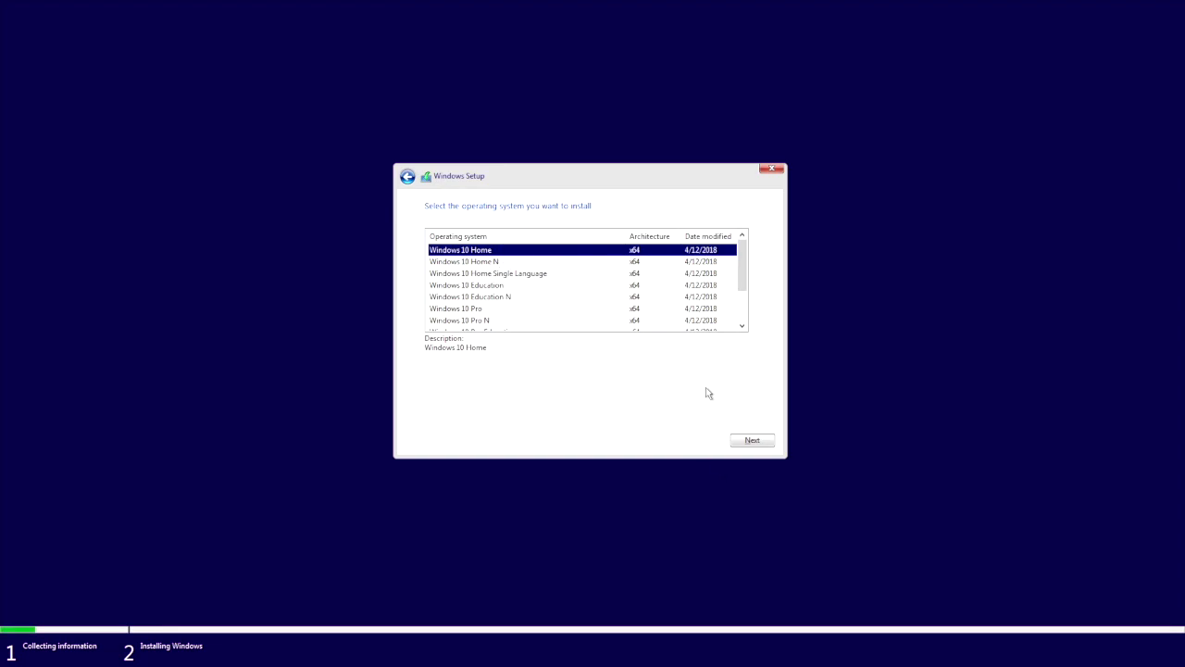
Continue with Windows 10 Home and accept the license terms after reading them.
{"action": "left_click", "coordinate": [754, 442]}
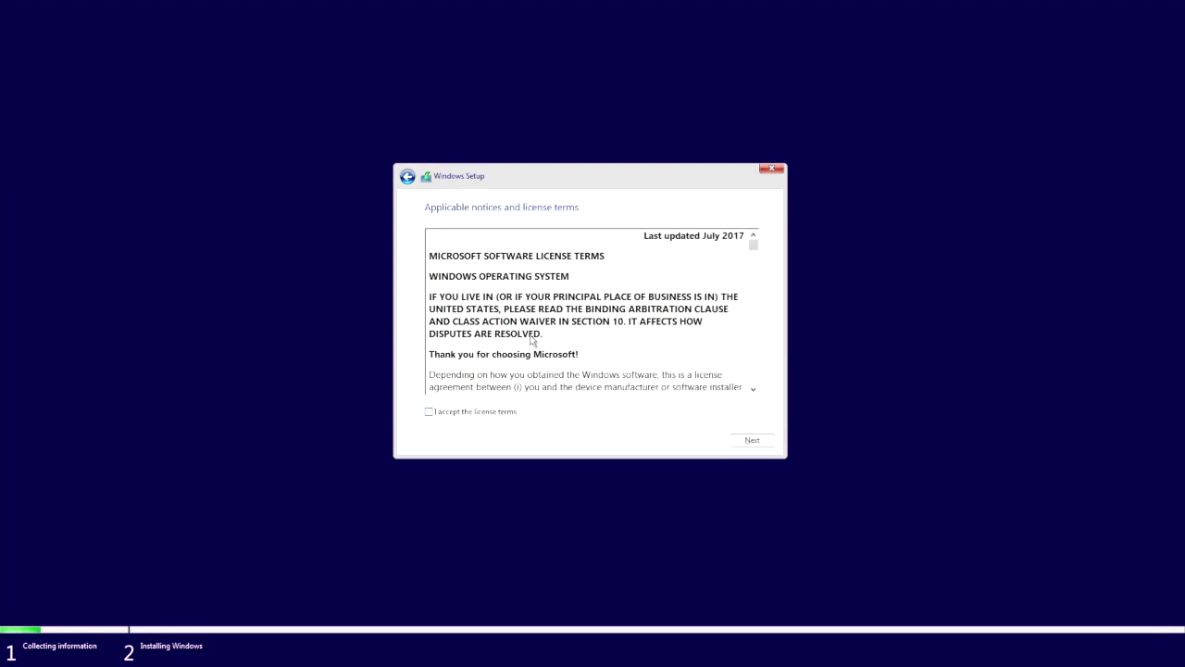
{"action": "scroll", "coordinate": [531, 339], "scroll_direction": "down", "scroll_amount": 15}
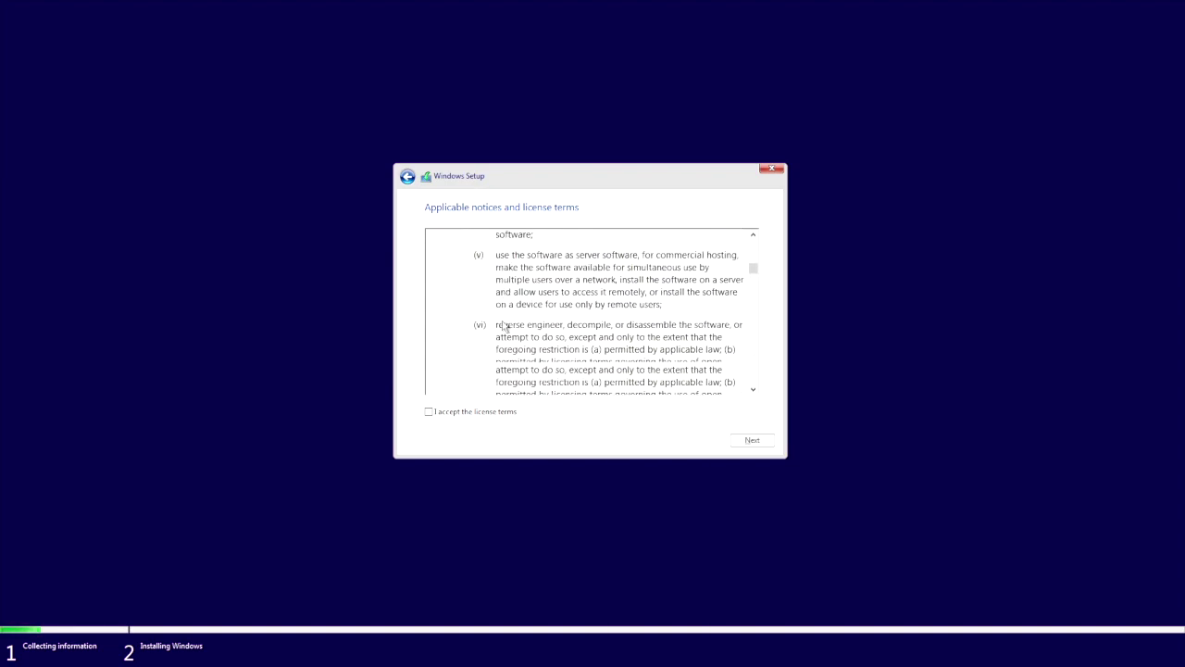
{"action": "scroll", "coordinate": [504, 326], "scroll_direction": "down", "scroll_amount": 20}
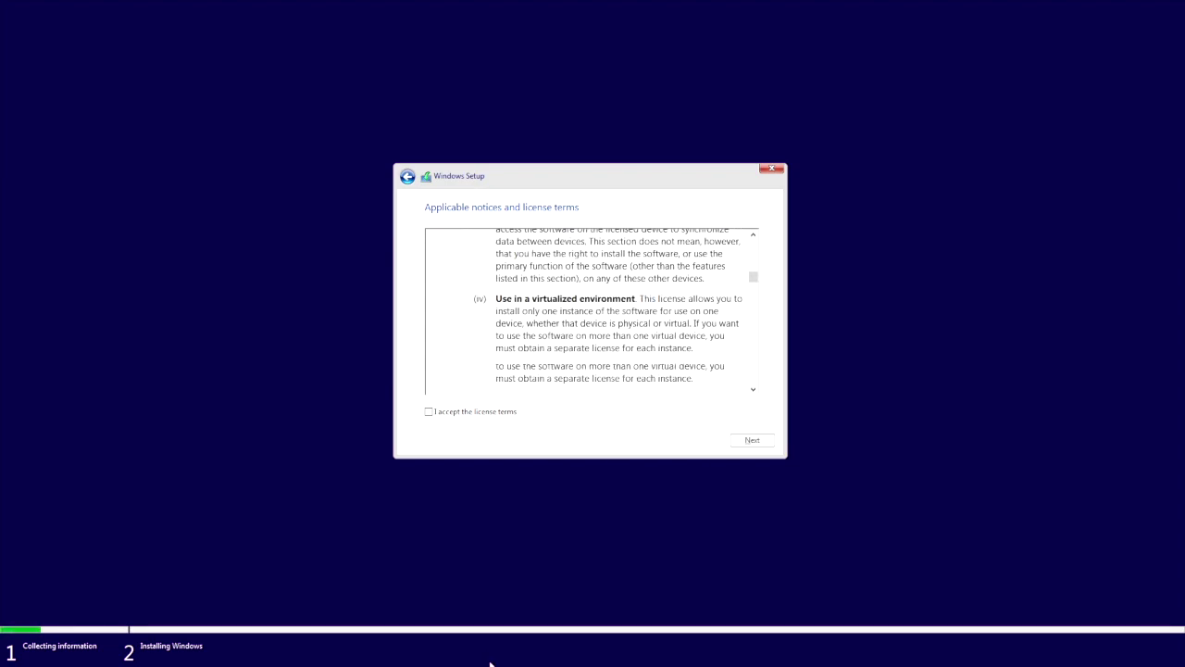
{"action": "left_click", "coordinate": [429, 413]}
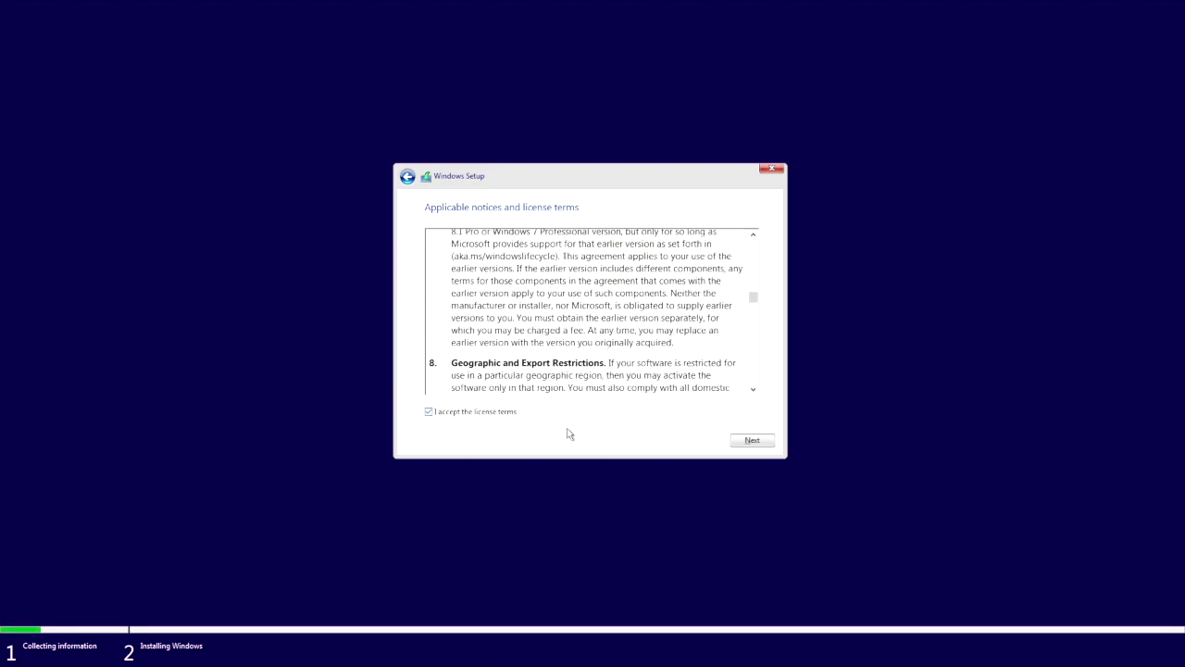
{"action": "left_click", "coordinate": [765, 447]}
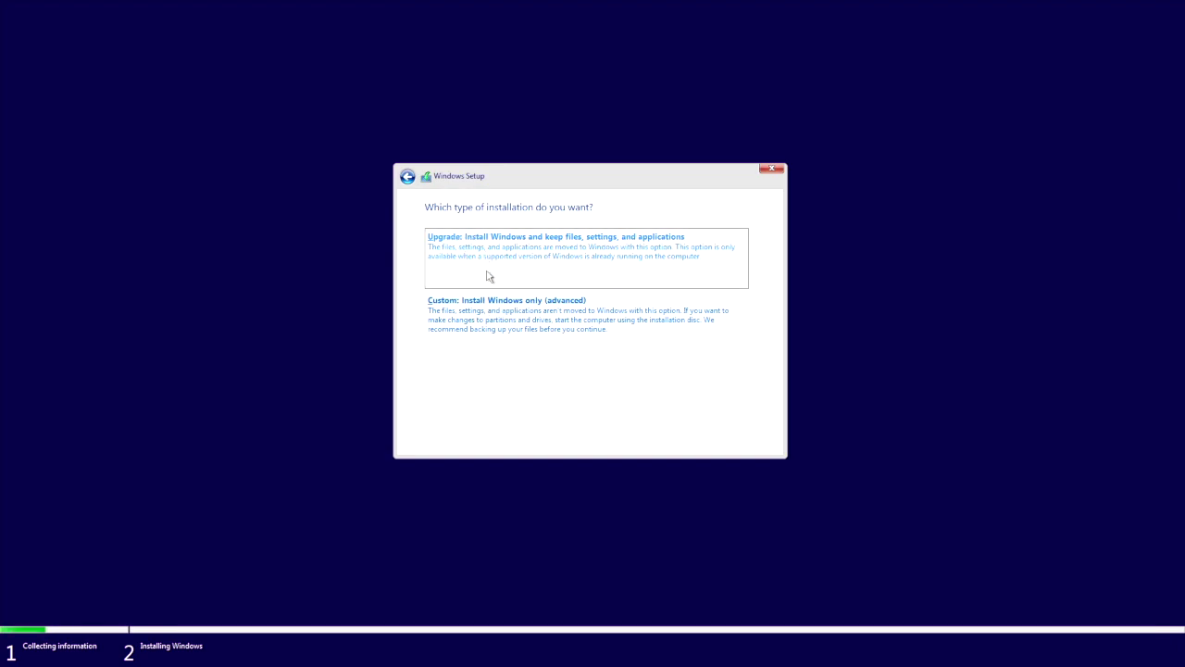
Choose the 'Custom: Install Windows only (advanced)' installation type.
{"action": "left_click", "coordinate": [491, 311]}
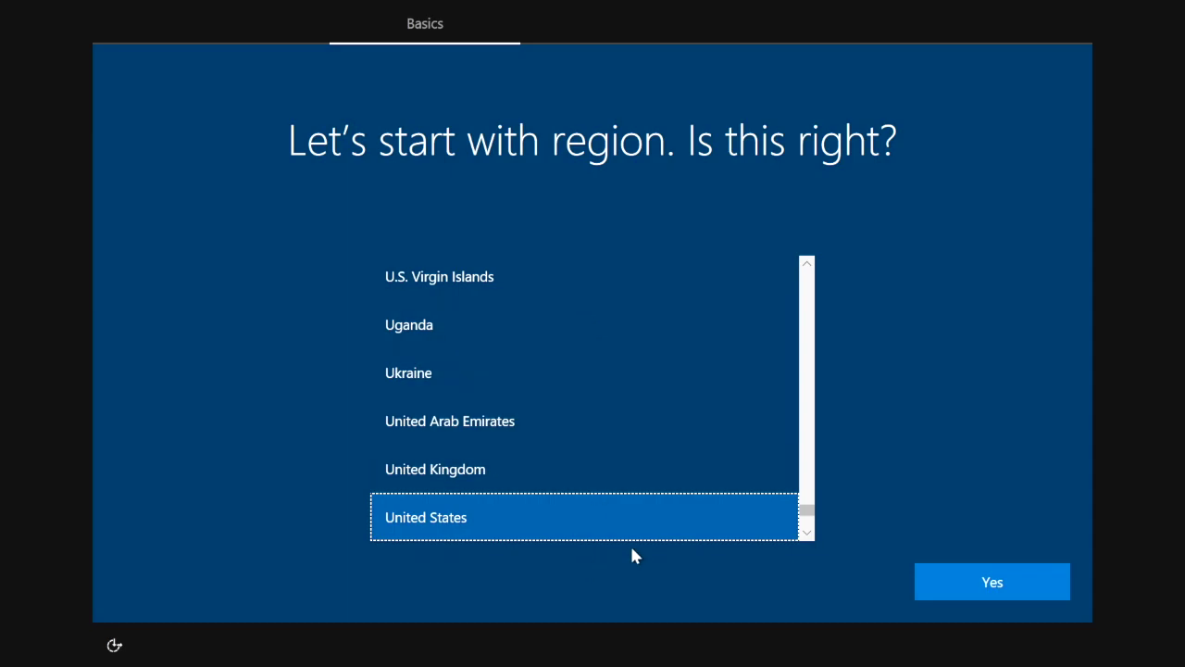
Confirm United States as region and US keyboard layout, with no second layout.
{"action": "left_click", "coordinate": [1004, 592]}
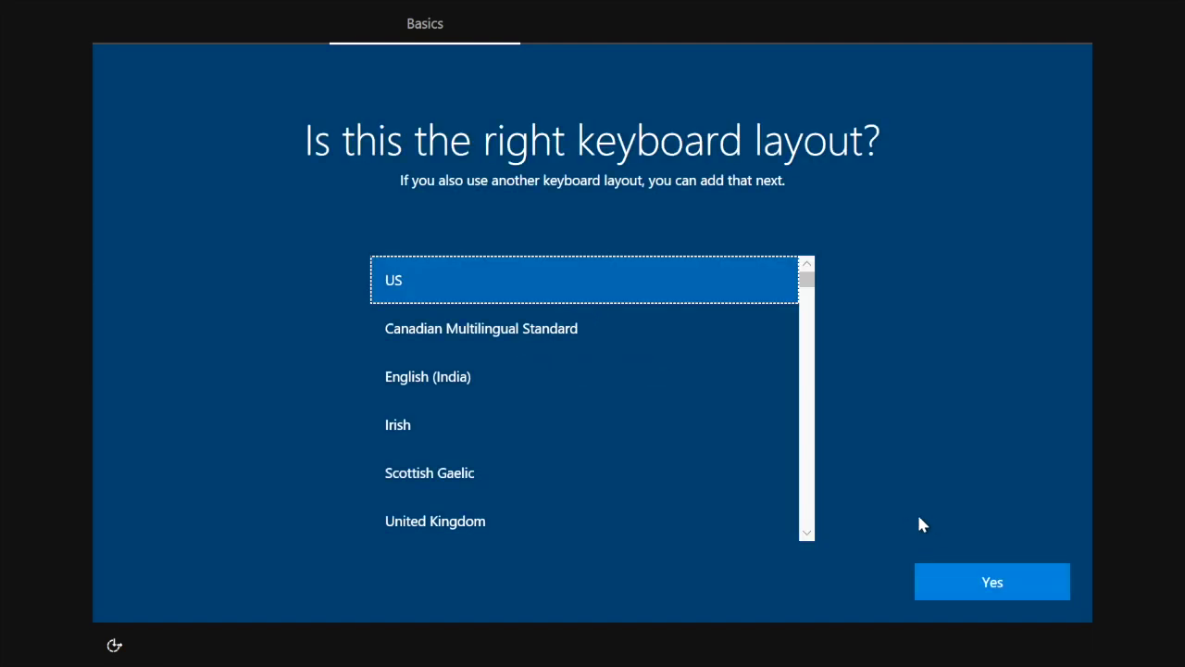
{"action": "left_click", "coordinate": [995, 582]}
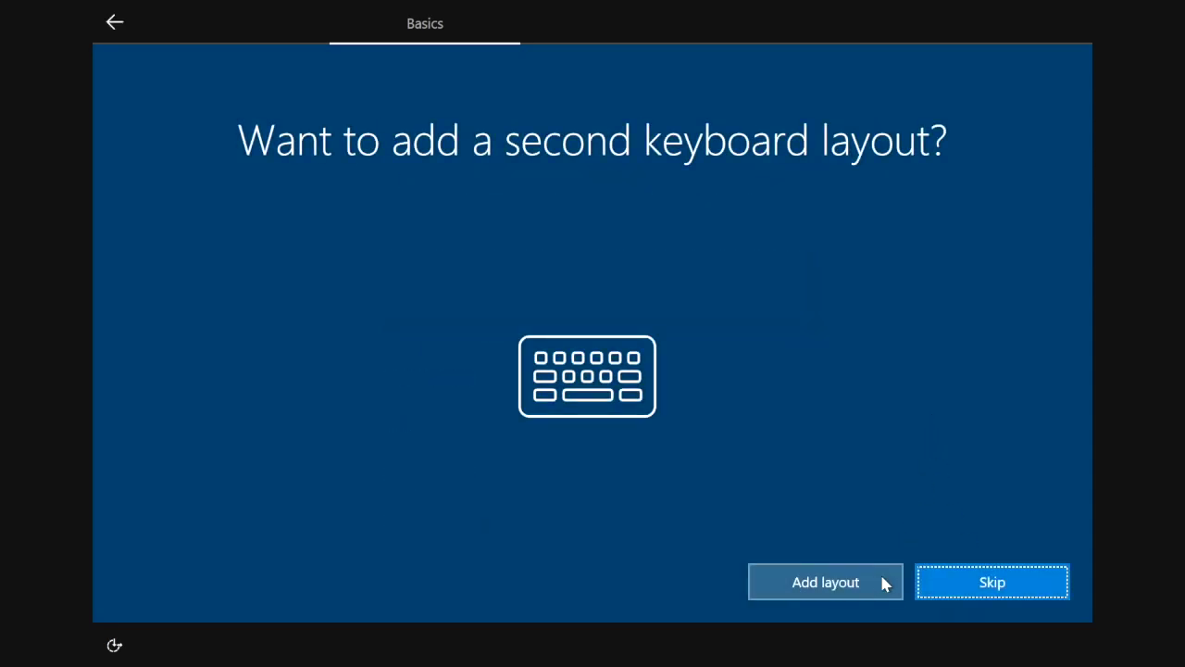
{"action": "left_click", "coordinate": [983, 583]}
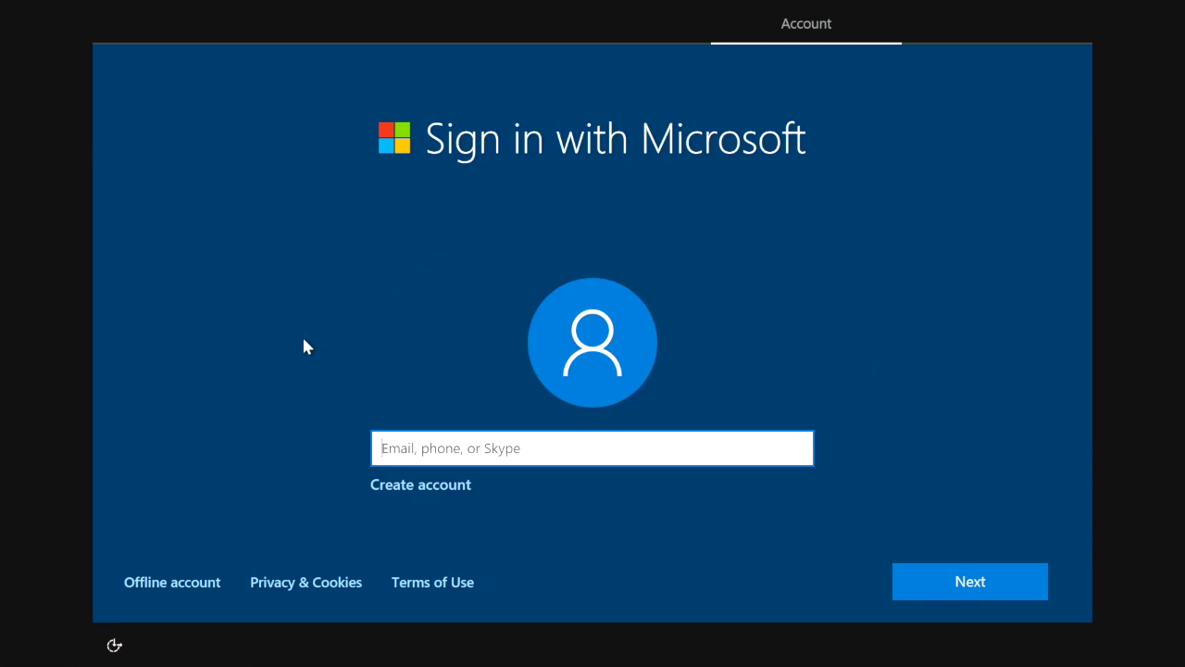
Choose an offline account and decline signing in with a Microsoft account.
{"action": "left_click", "coordinate": [173, 580]}
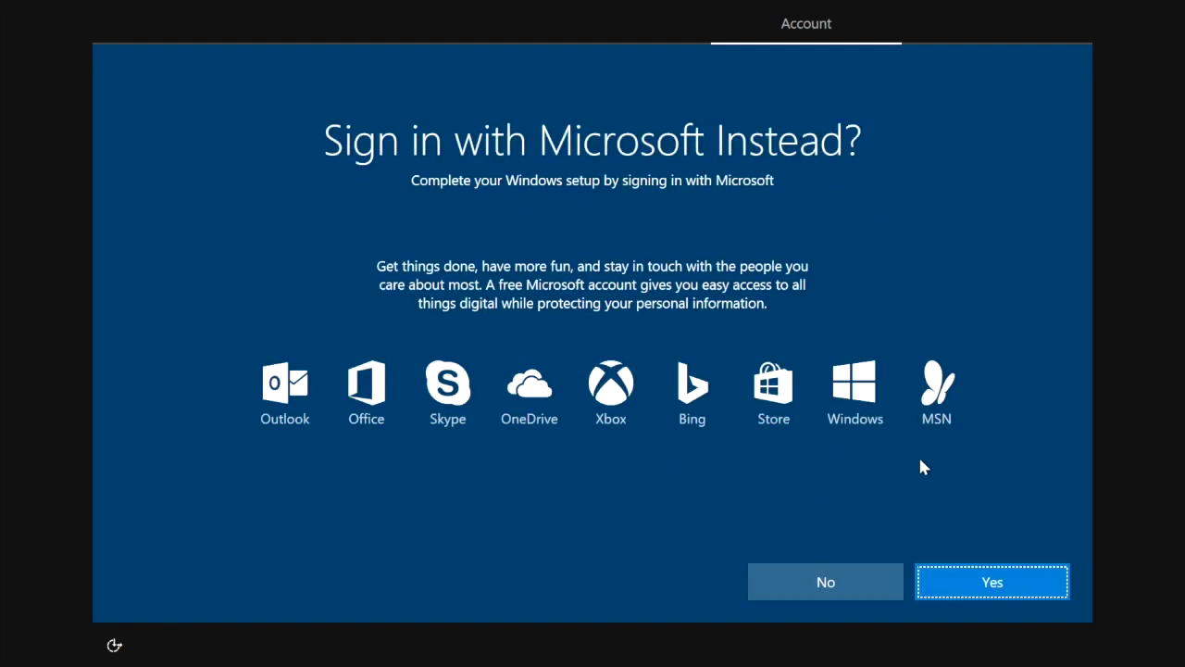
{"action": "left_click", "coordinate": [836, 589]}
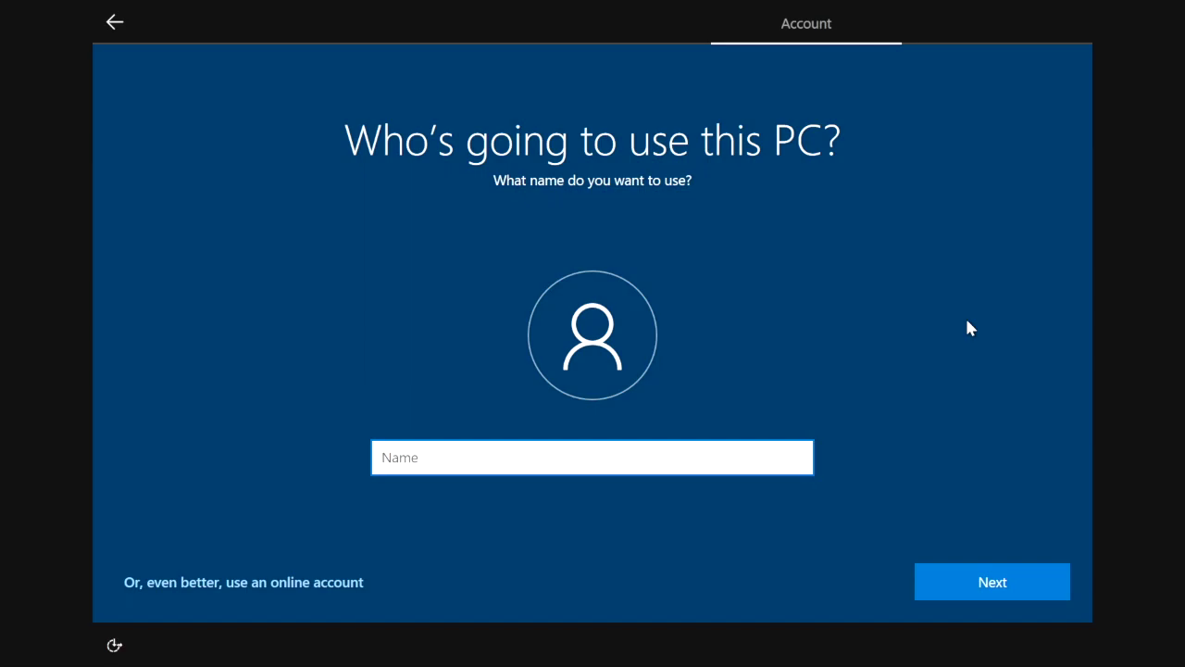
Enter the local account's user name, then set and confirm its password.
{"action": "type", "text": "Rus"}
{"action": "left_click", "coordinate": [985, 583]}
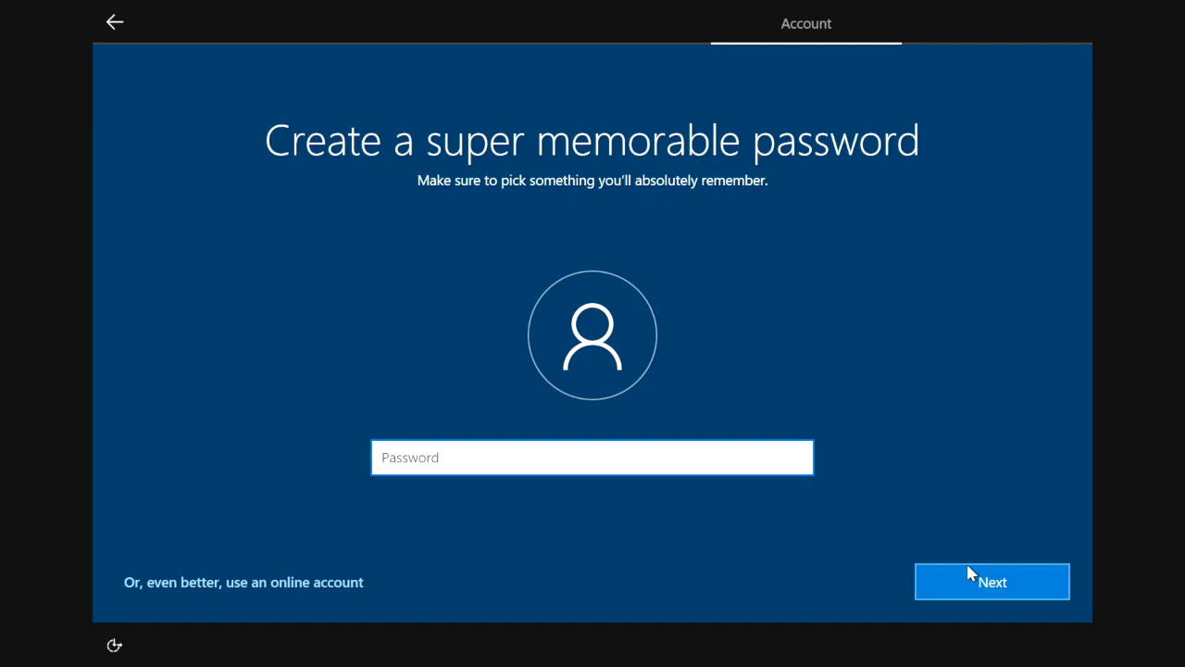
{"action": "type", "text": "password"}
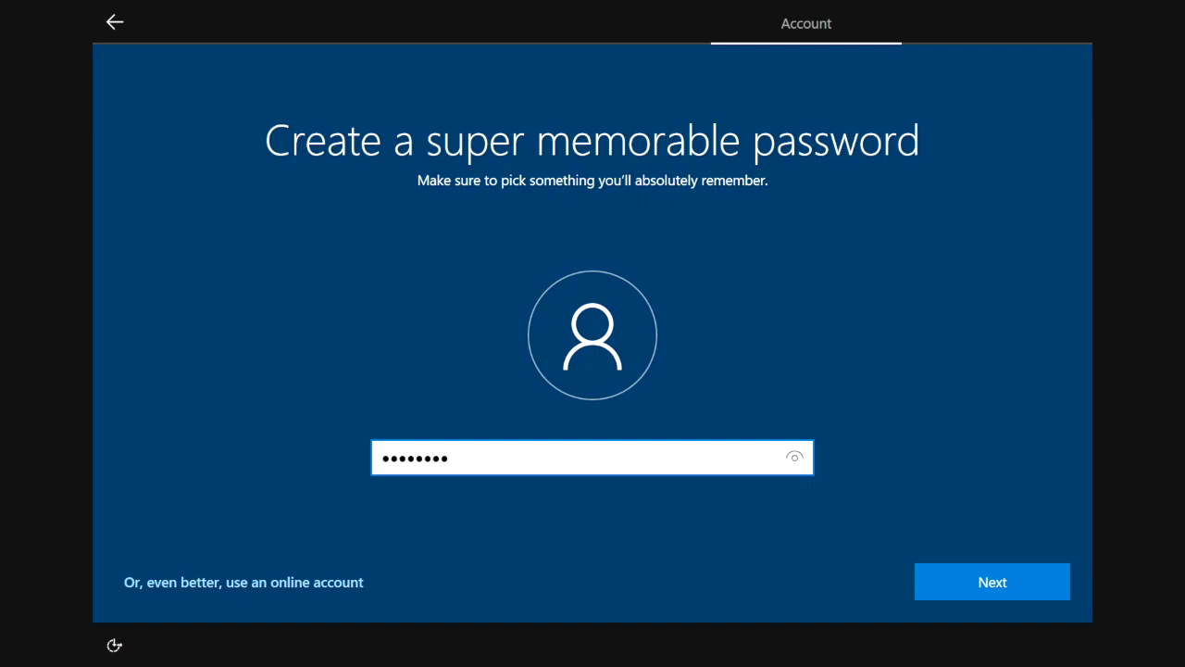
{"action": "left_click", "coordinate": [979, 592]}
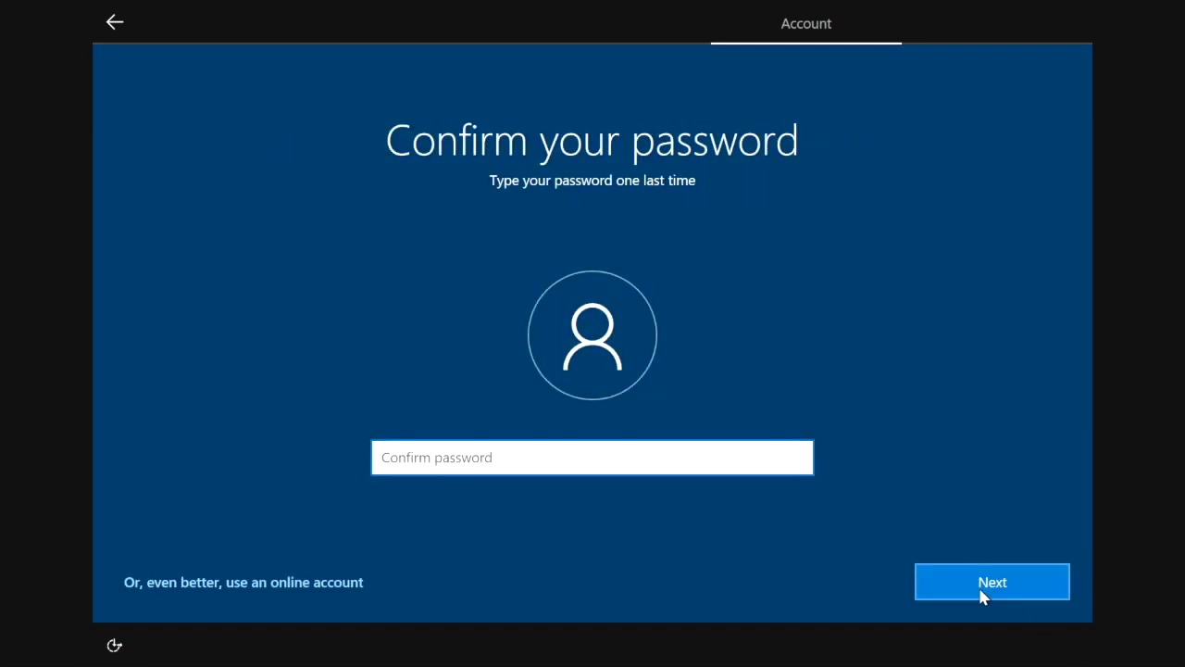
{"action": "type", "text": "password"}
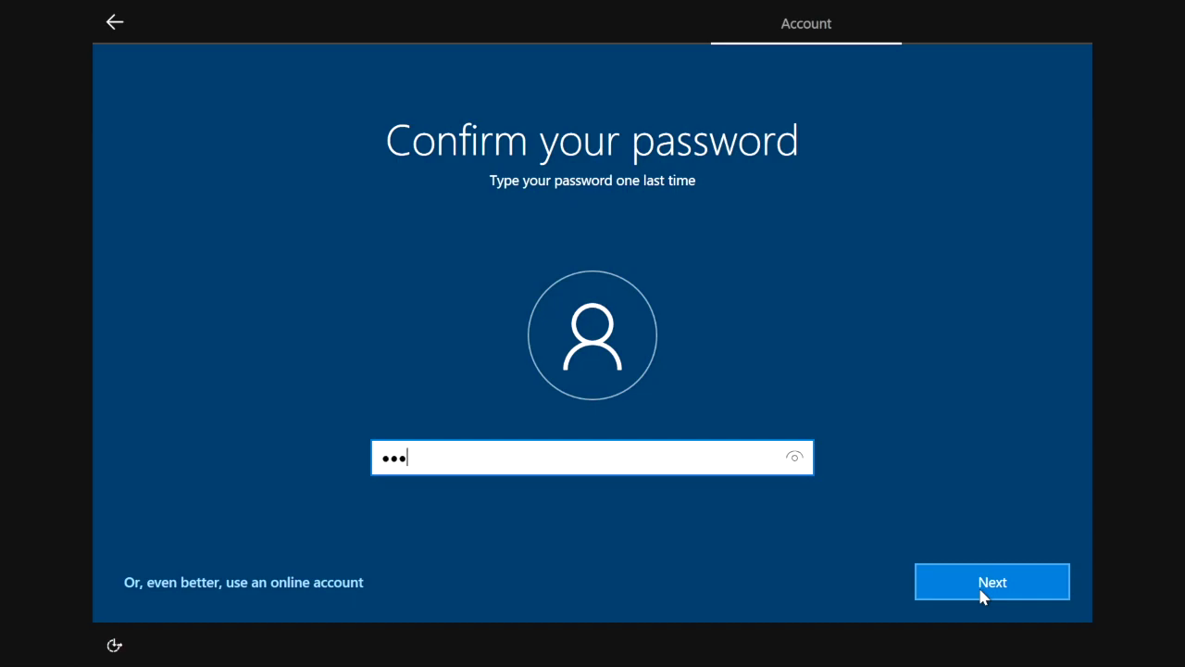
{"action": "left_click", "coordinate": [1011, 583]}
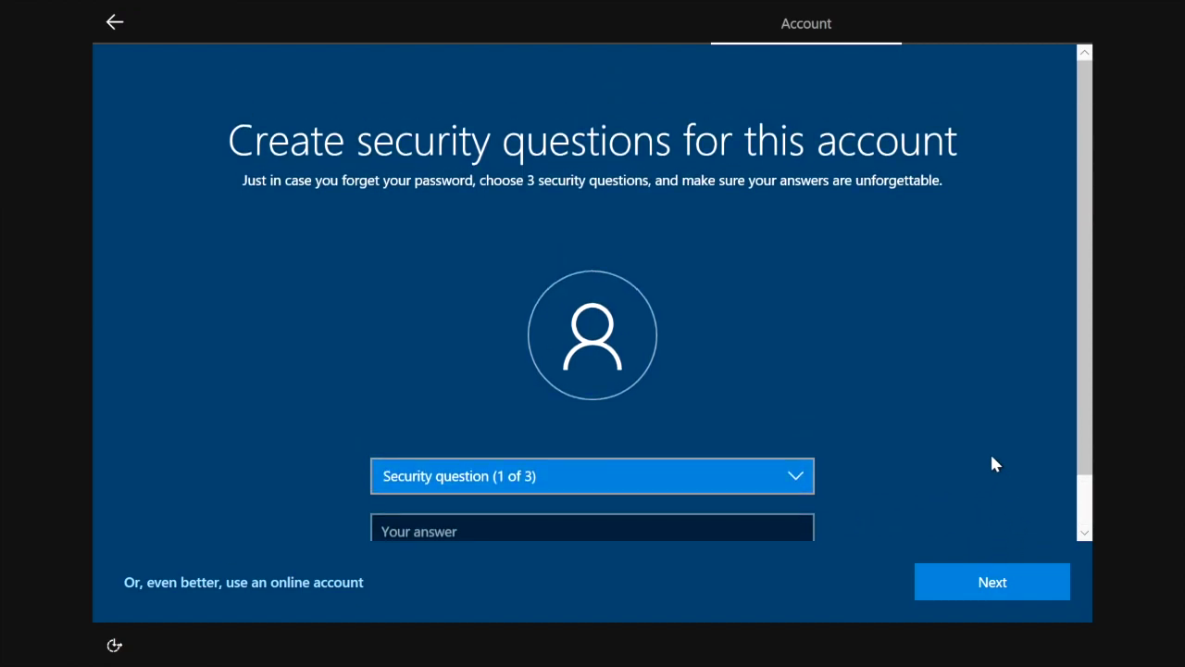
Pick the first pet's name security question and enter its answer.
{"action": "left_click", "coordinate": [619, 479]}
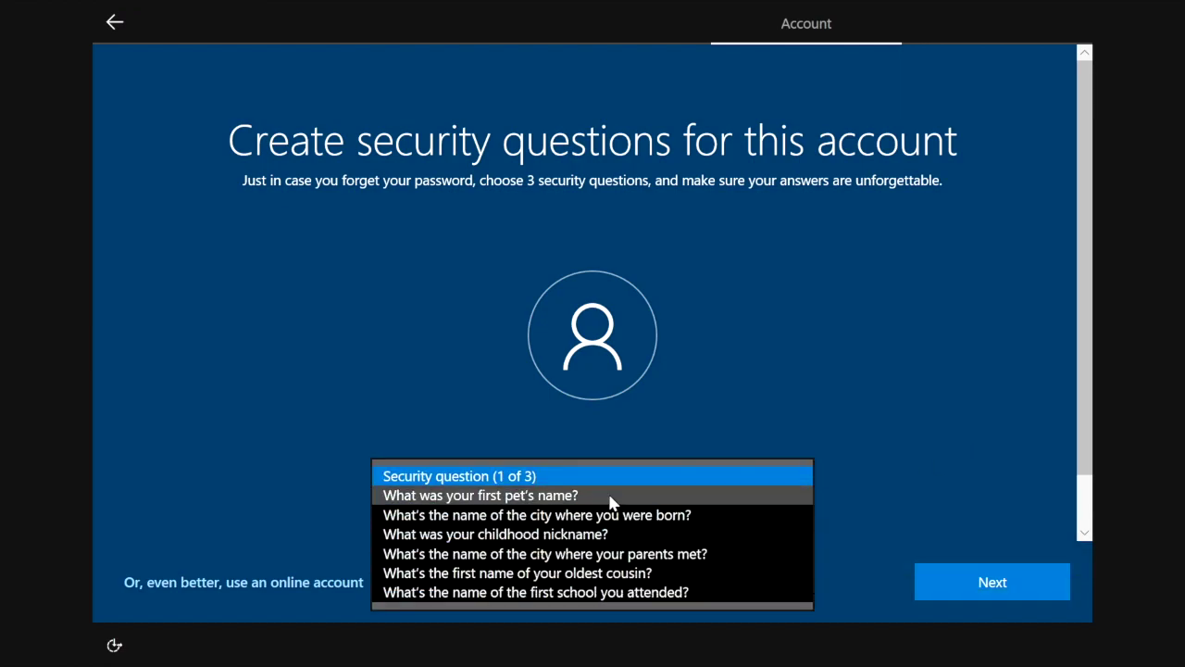
{"action": "left_click", "coordinate": [607, 504]}
{"action": "left_click", "coordinate": [550, 529]}
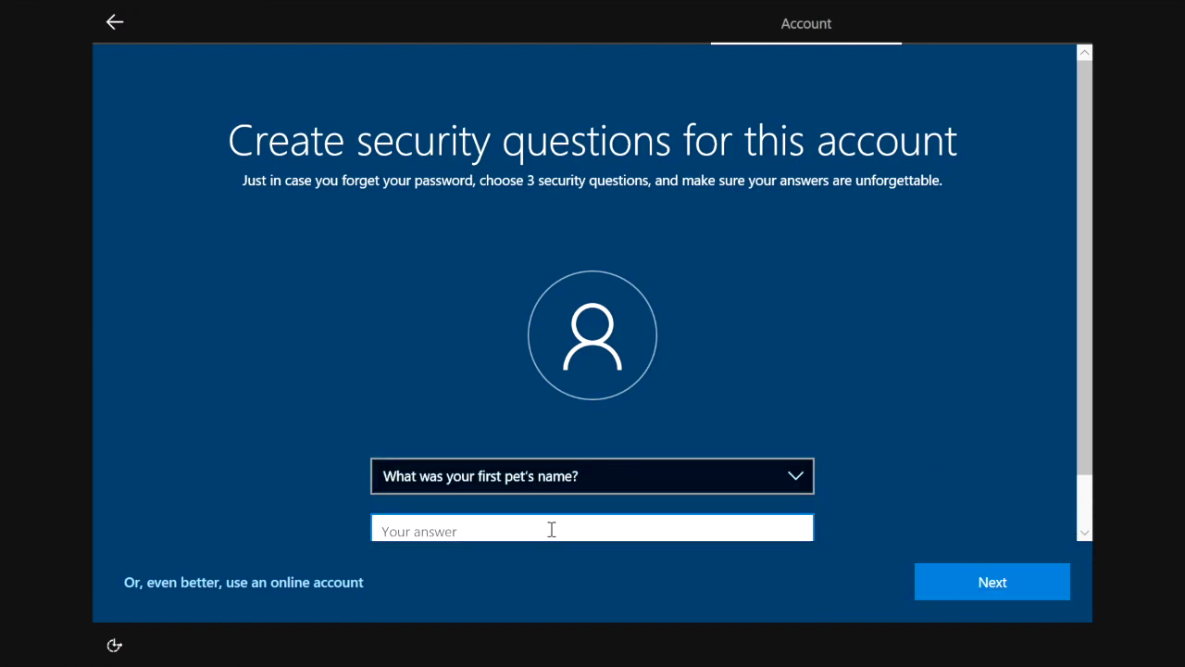
{"action": "type", "text": "Dog"}
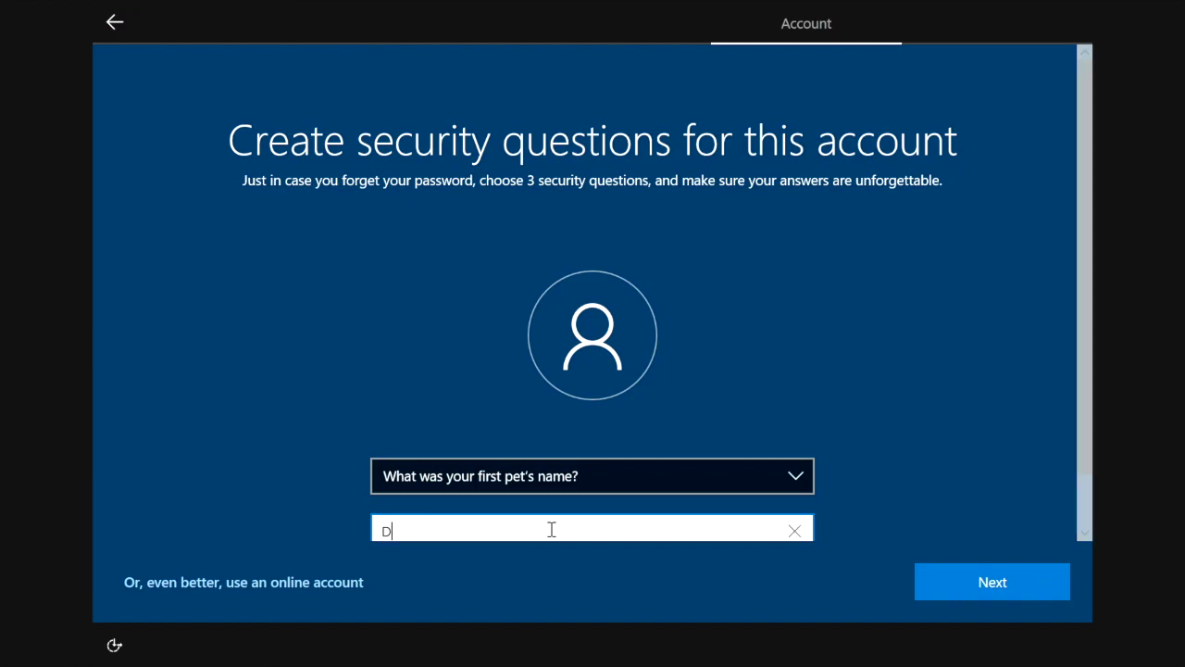
{"action": "left_click", "coordinate": [969, 587]}
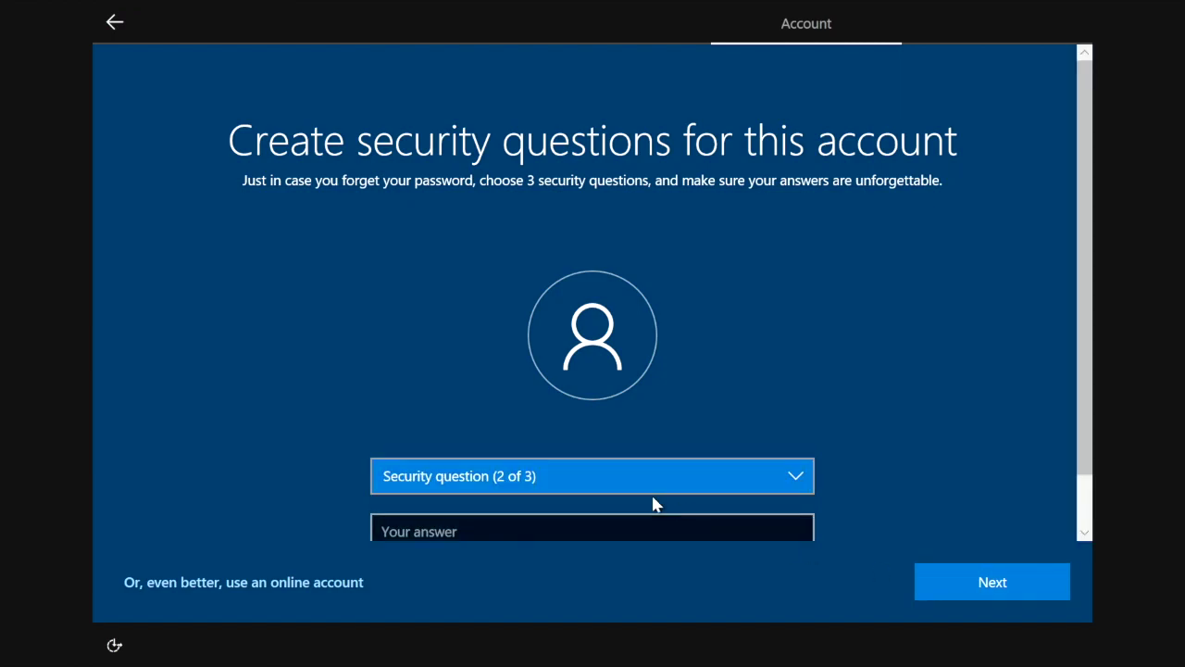
Pick the birth city security question and enter its answer.
{"action": "left_click", "coordinate": [551, 474]}
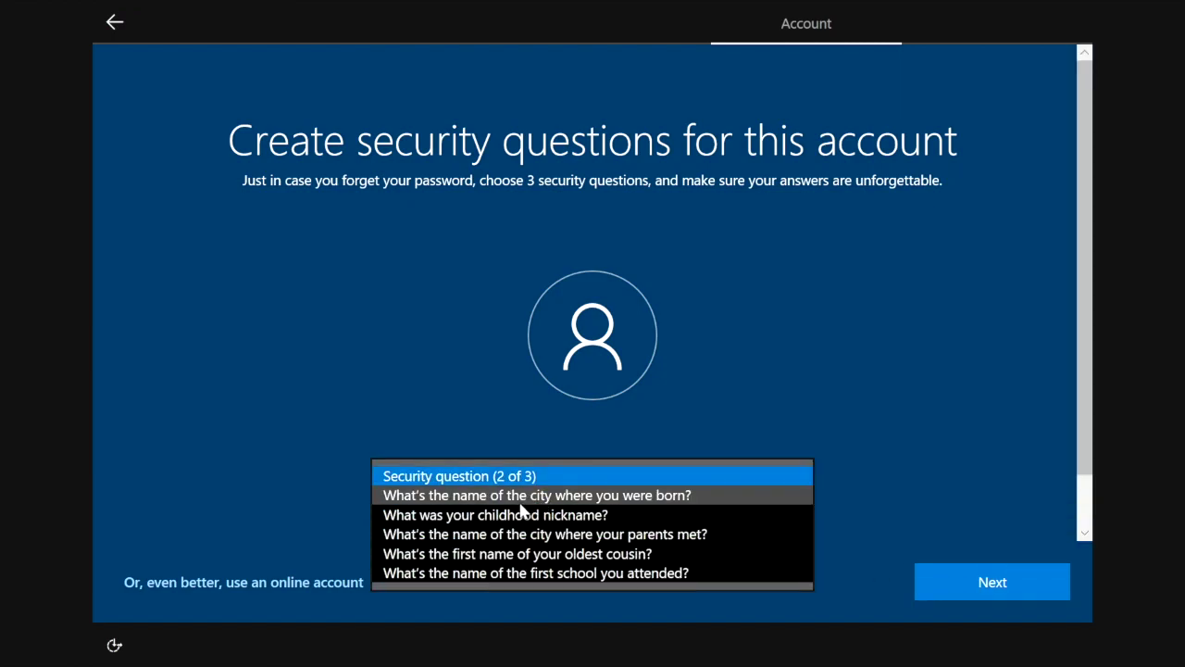
{"action": "left_click", "coordinate": [531, 497]}
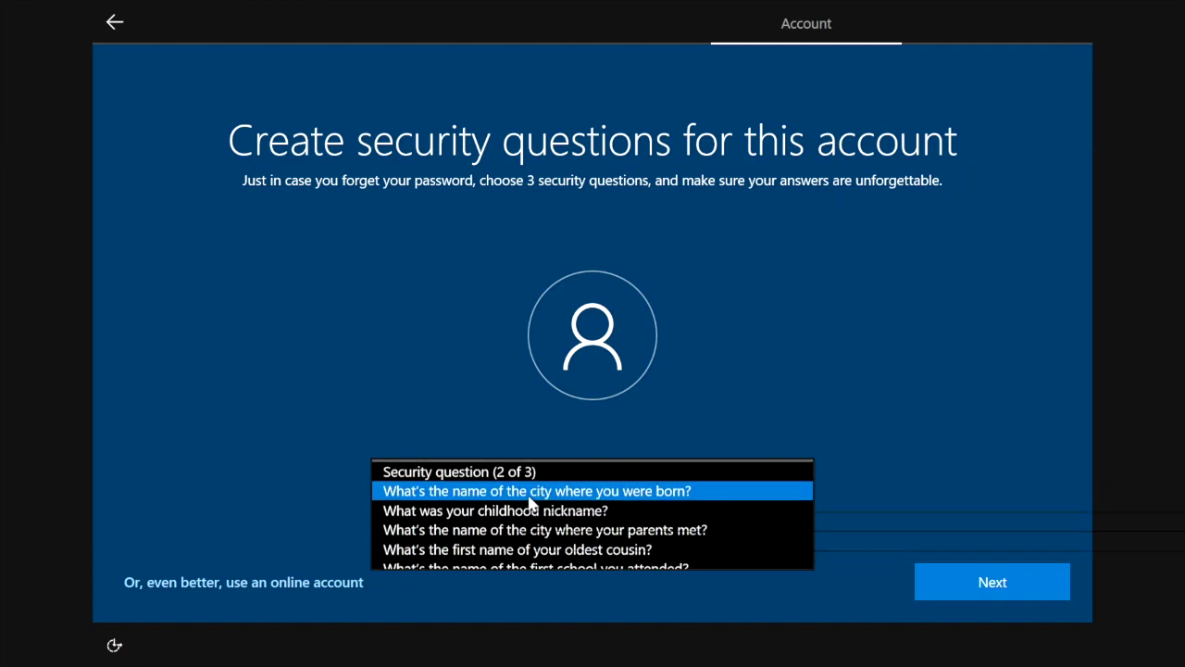
{"action": "left_click", "coordinate": [466, 533]}
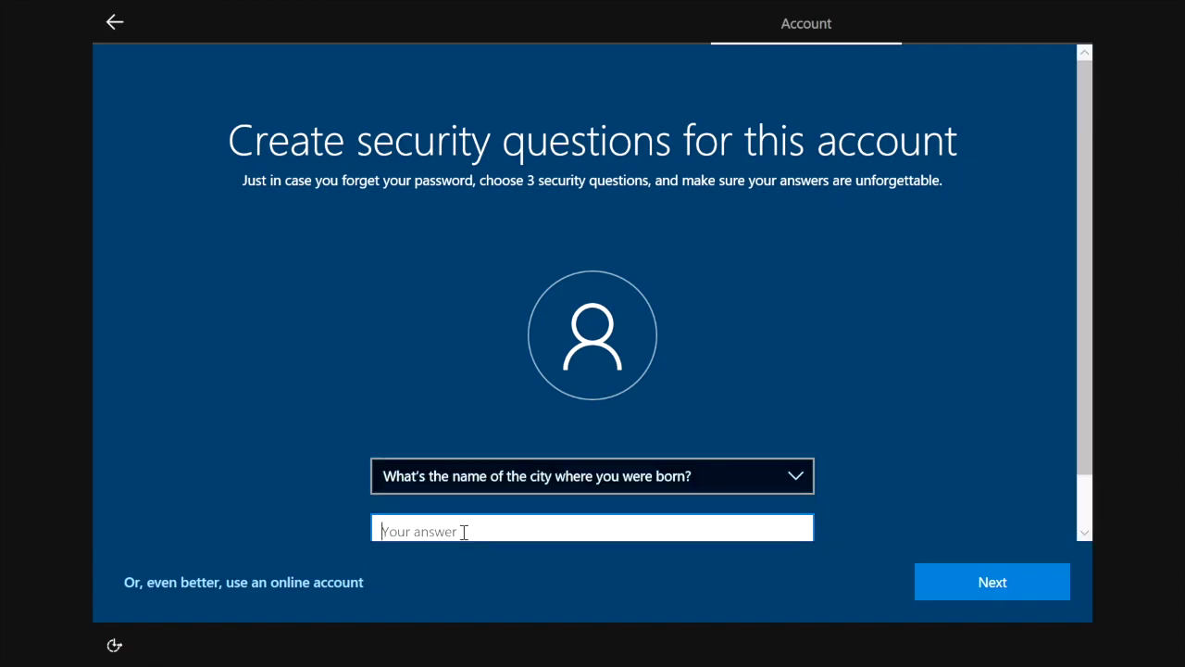
{"action": "type", "text": "City"}
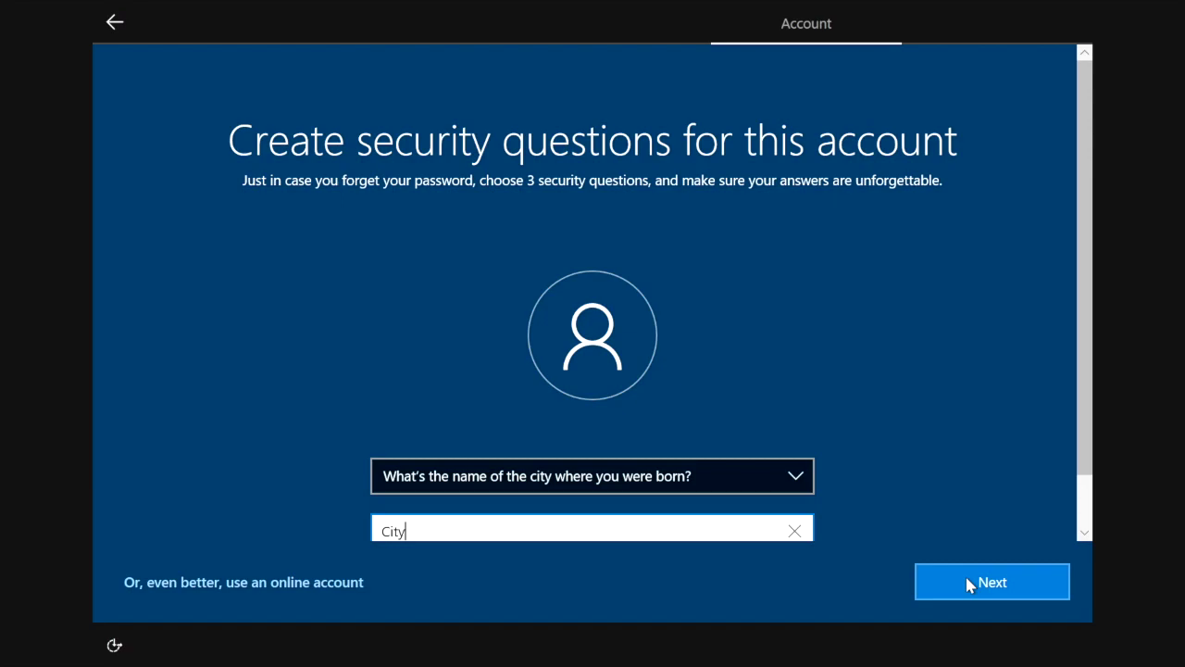
{"action": "left_click", "coordinate": [970, 584]}
Pick the childhood nickname security question, enter its answer and submit.
{"action": "left_click", "coordinate": [604, 487]}
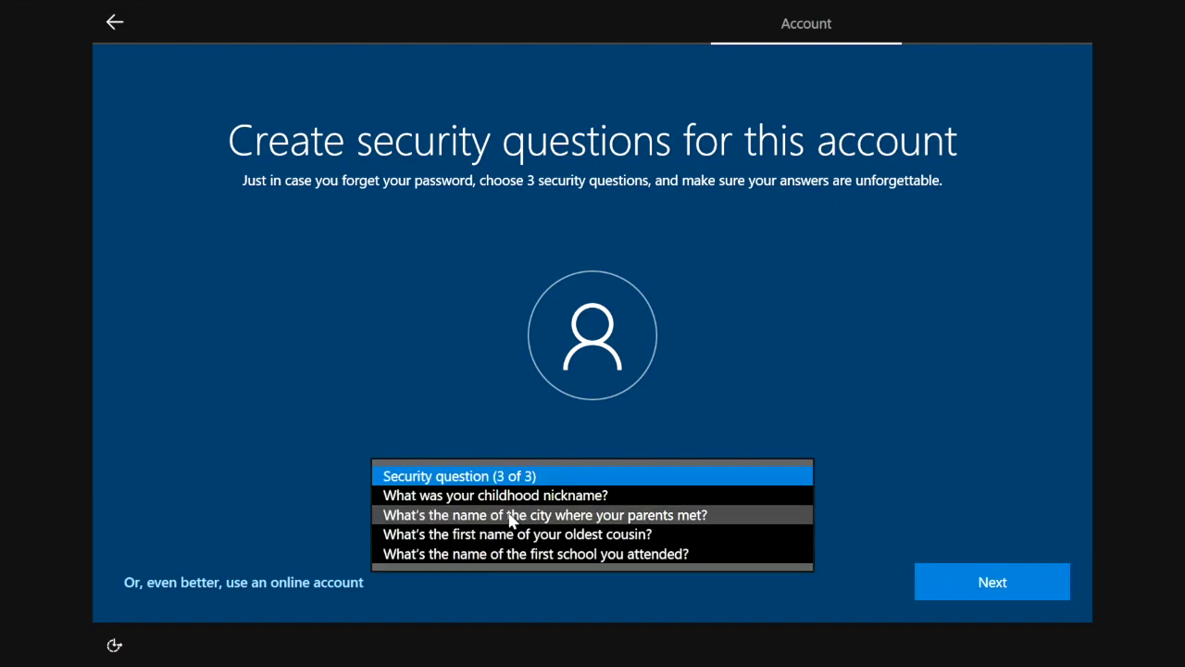
{"action": "left_click", "coordinate": [513, 497]}
{"action": "left_click", "coordinate": [469, 534]}
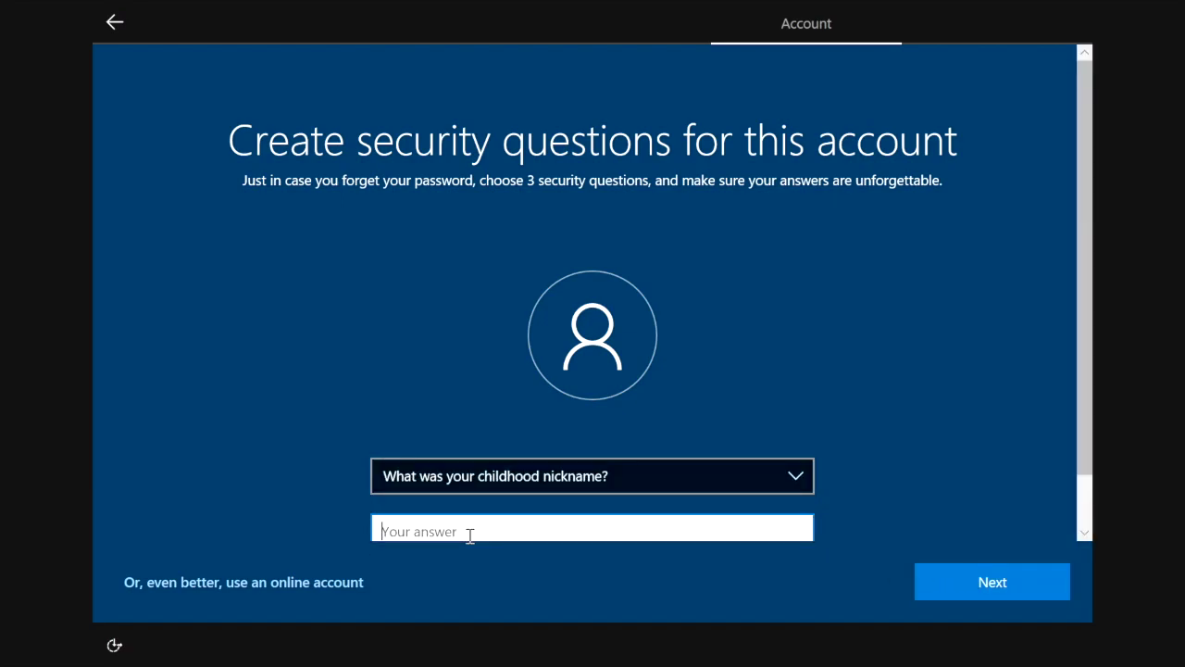
{"action": "type", "text": "Rick"}
{"action": "left_click", "coordinate": [972, 589]}
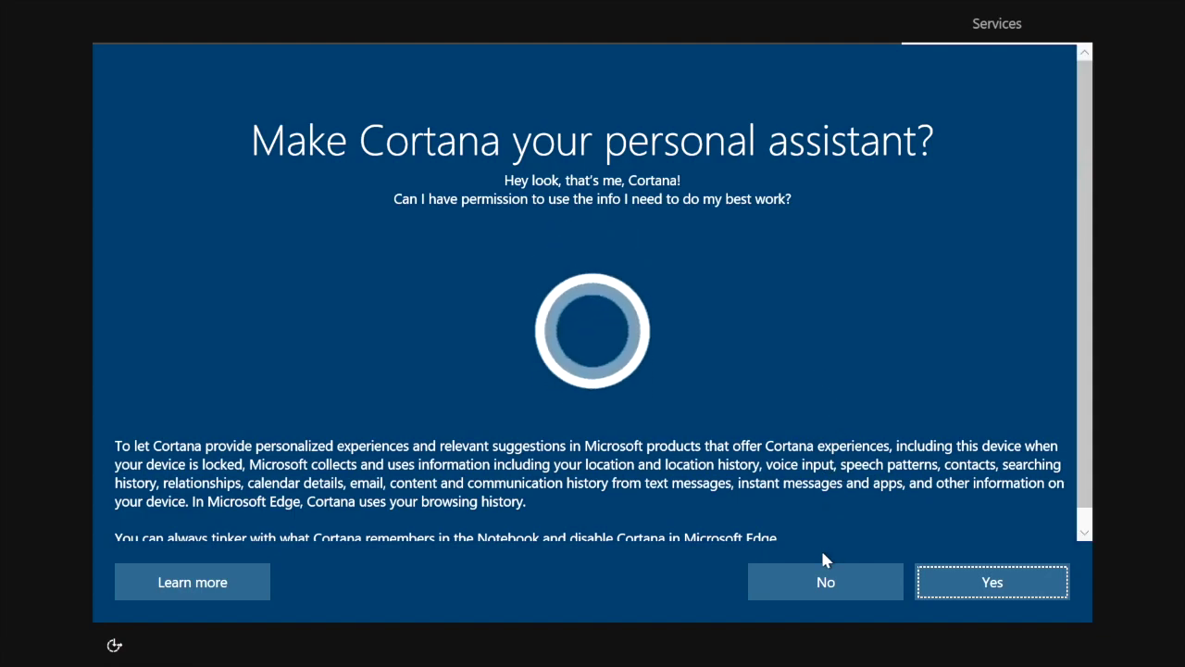
Decline Cortana as the personal assistant.
{"action": "left_click", "coordinate": [829, 582]}
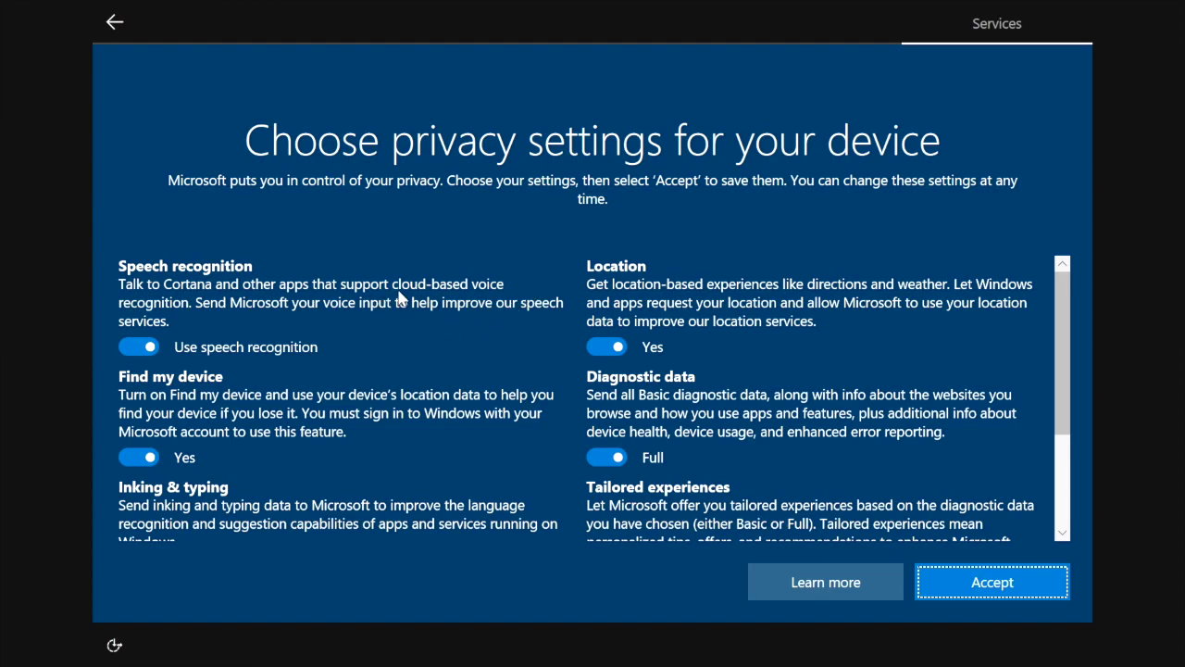
Switch off the Speech recognition privacy toggle.
{"action": "left_click", "coordinate": [128, 344]}
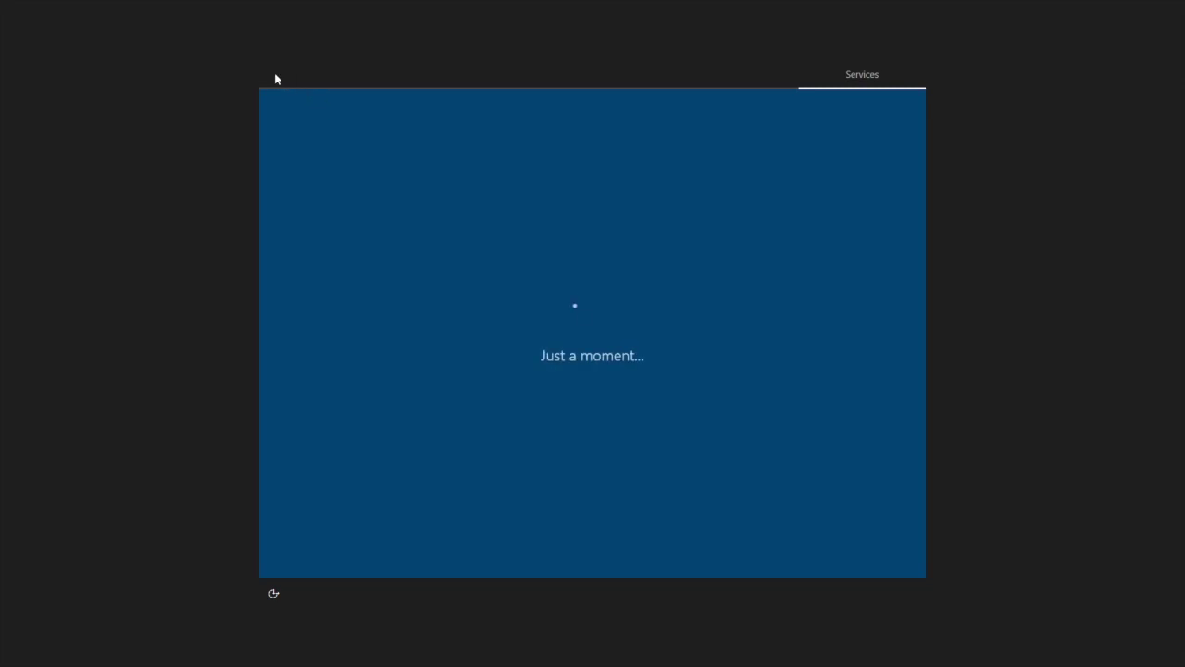
Decline Cortana, turn off speech, Find my device, inking, Ad ID, location, tailored experiences, set diagnostics to Basic, accept.
{"action": "left_click", "coordinate": [753, 552]}
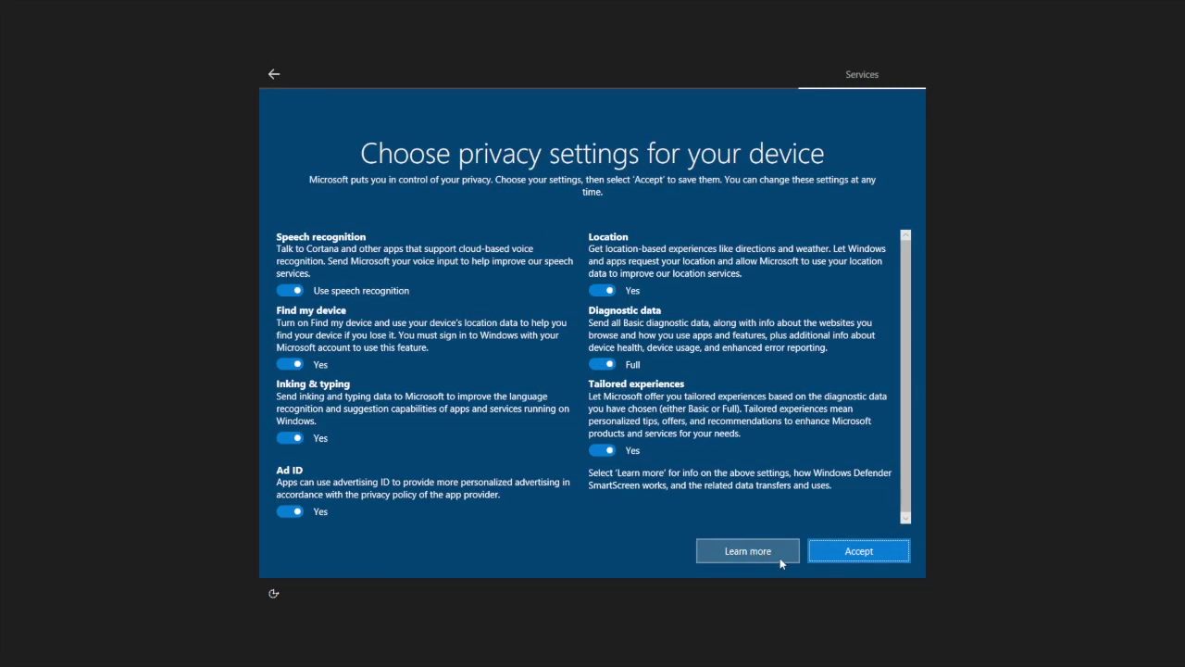
{"action": "left_click", "coordinate": [287, 292]}
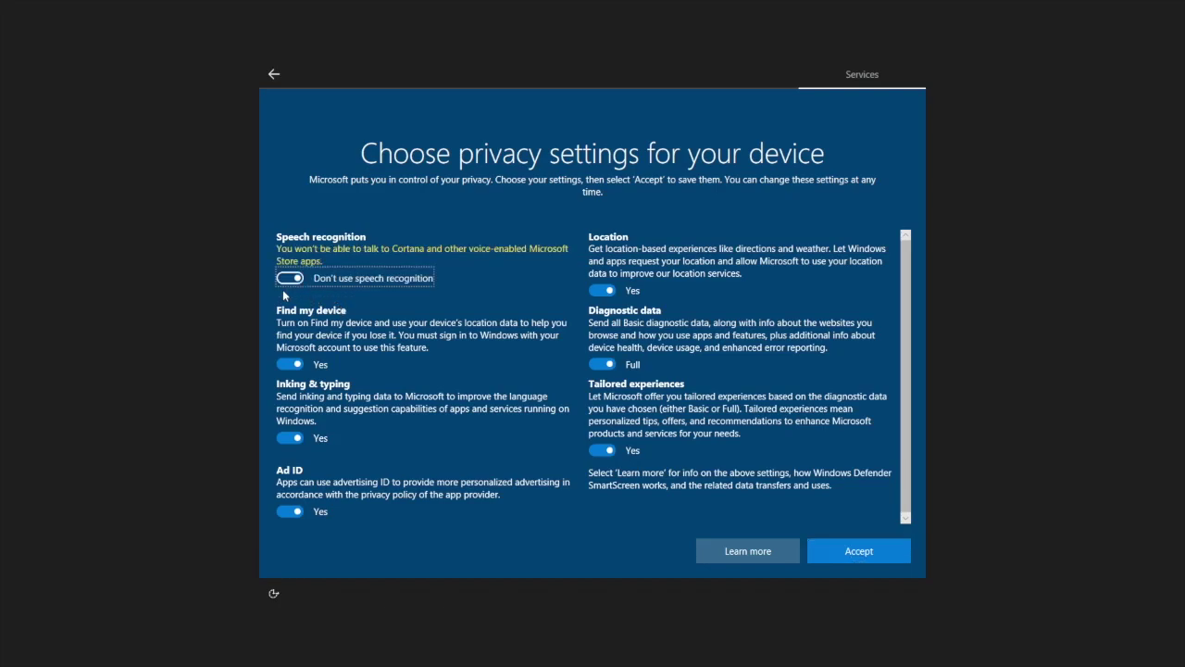
{"action": "left_click", "coordinate": [281, 362]}
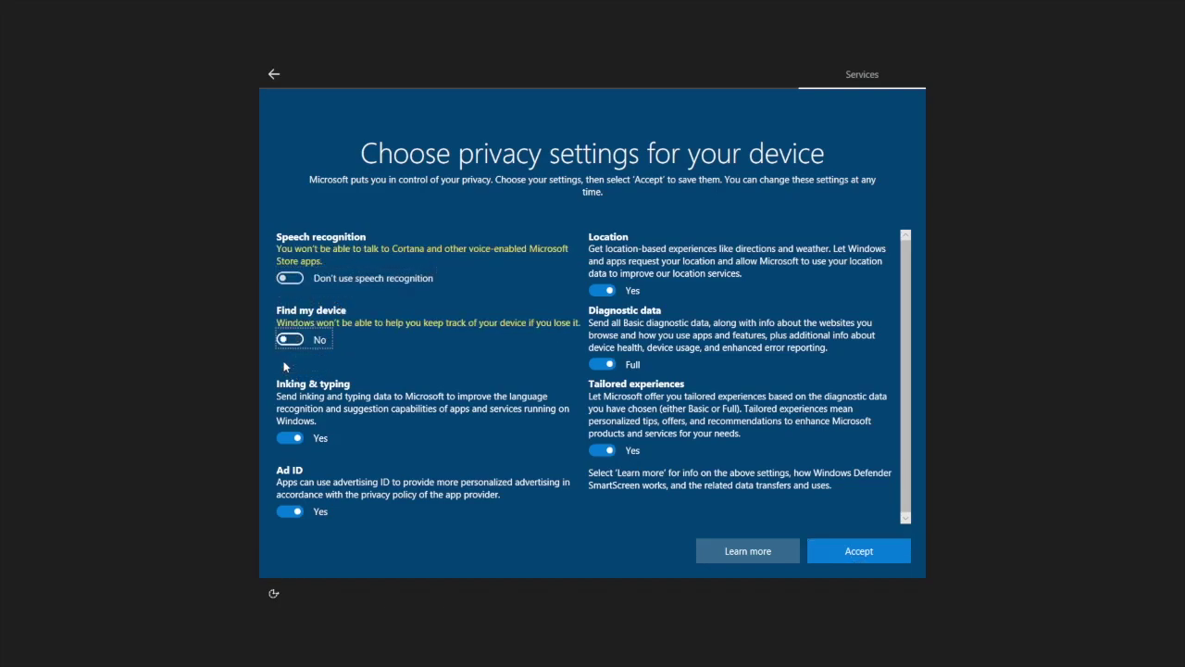
{"action": "left_click", "coordinate": [289, 439]}
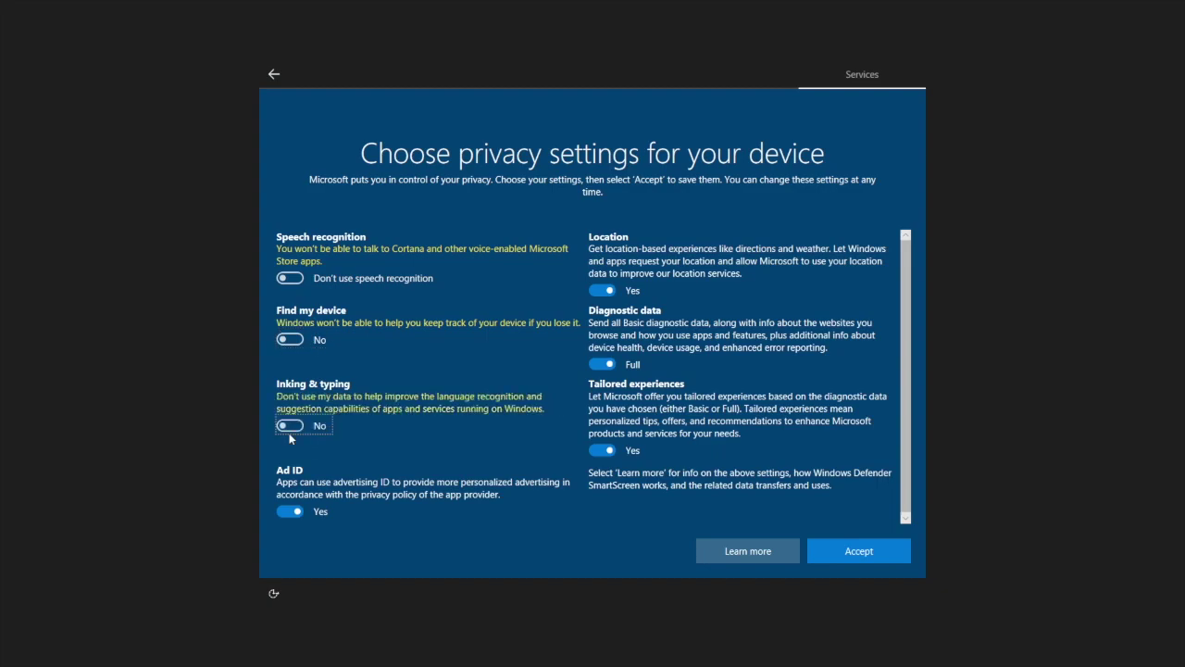
{"action": "left_click", "coordinate": [285, 513]}
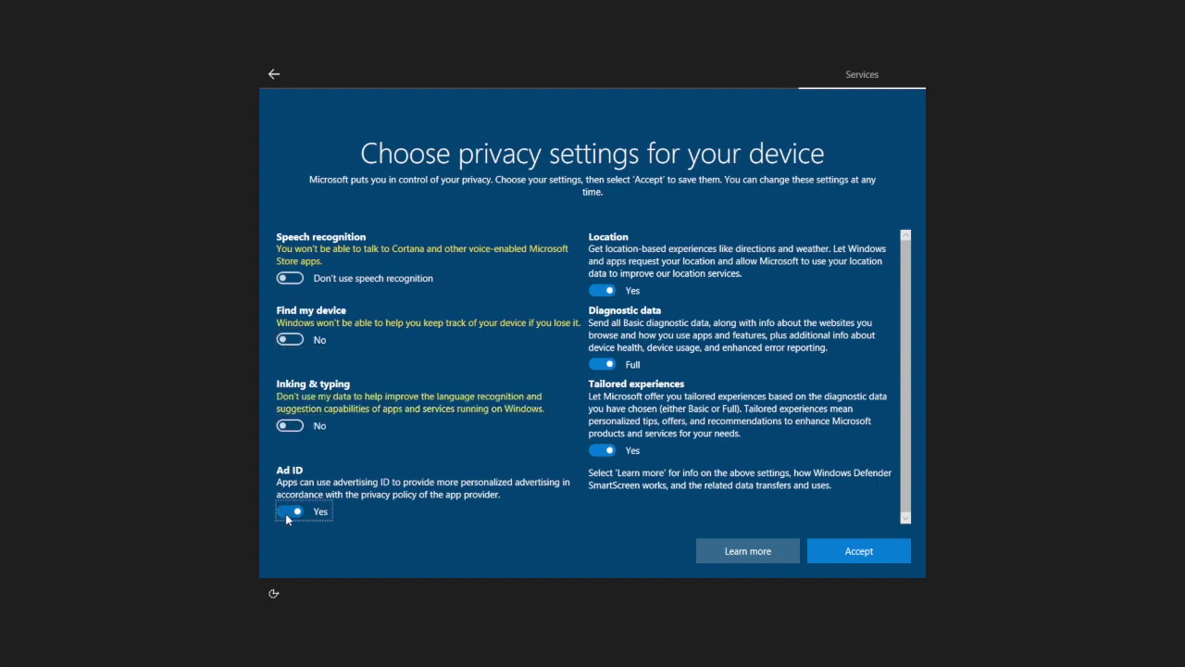
{"action": "left_click", "coordinate": [597, 290]}
{"action": "left_click", "coordinate": [600, 364]}
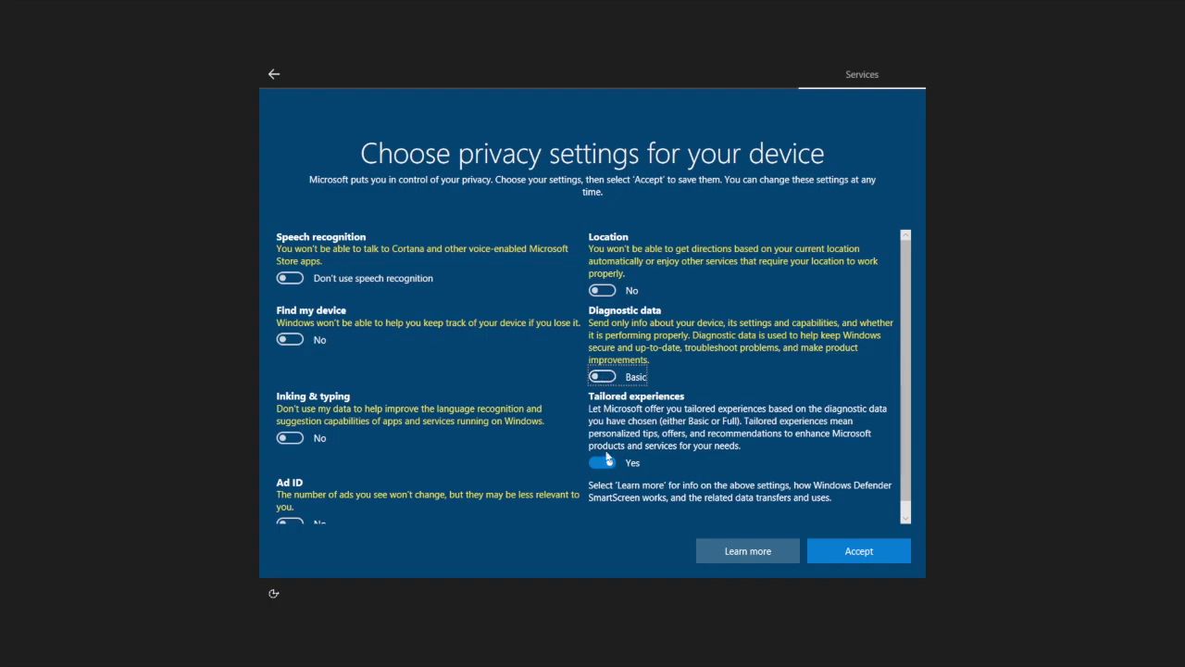
{"action": "left_click", "coordinate": [602, 462]}
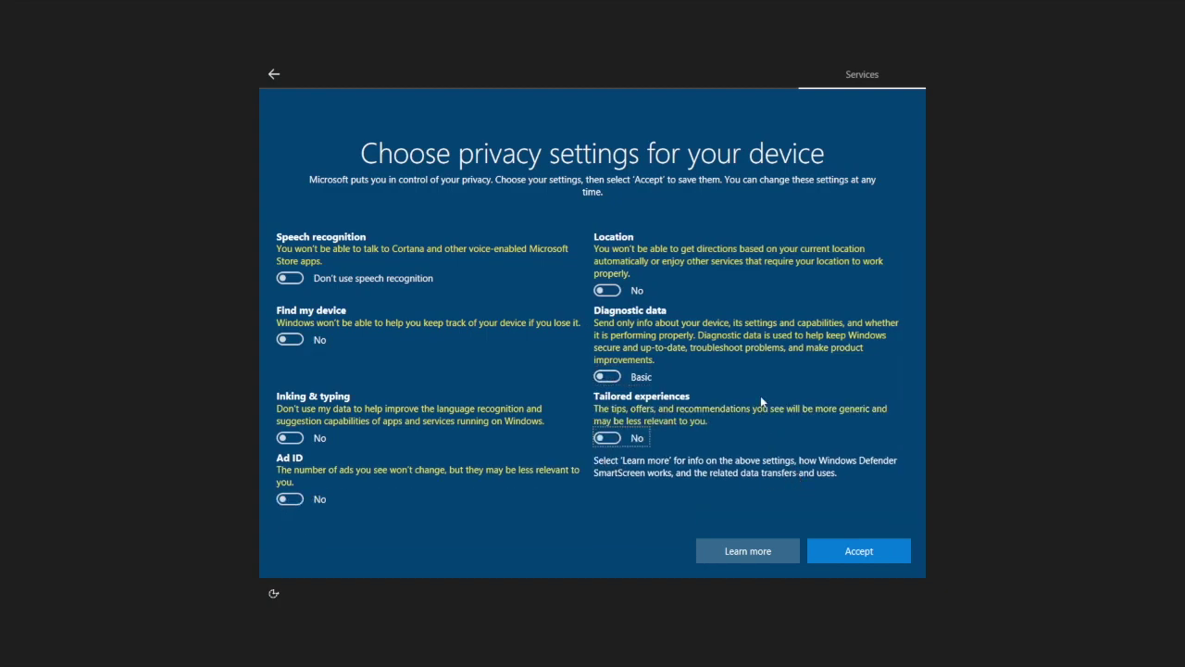
{"action": "left_click", "coordinate": [864, 552]}
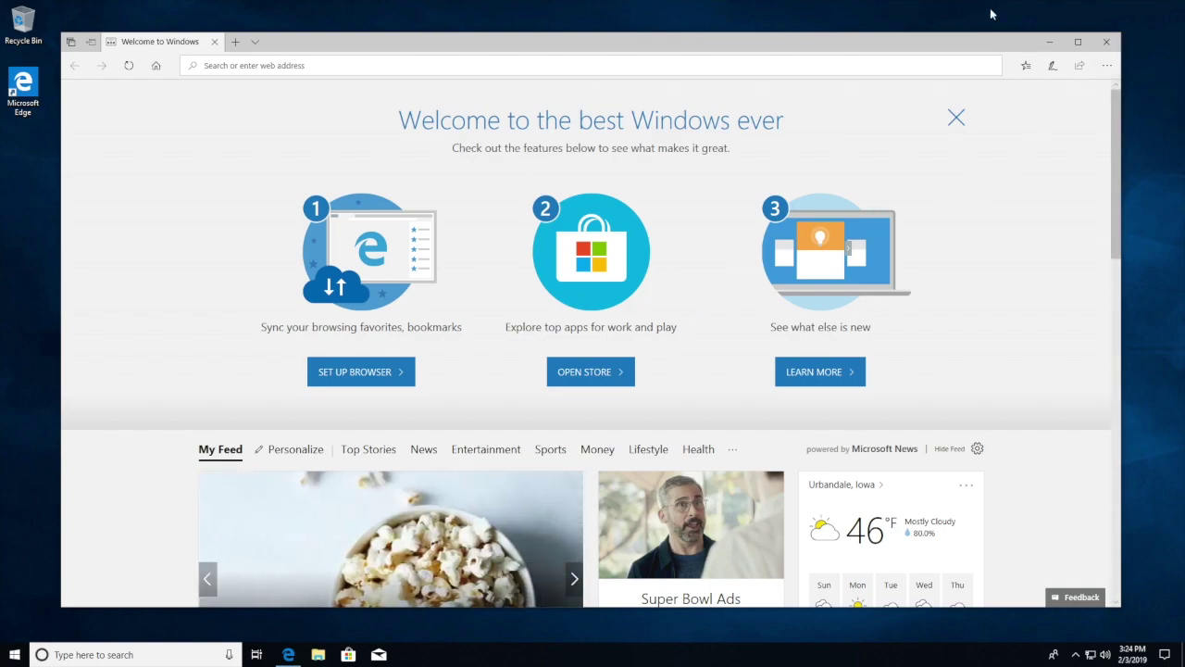
Close the Edge welcome window, check the Start menu, then open and close File Explorer.
{"action": "left_click", "coordinate": [1106, 42]}
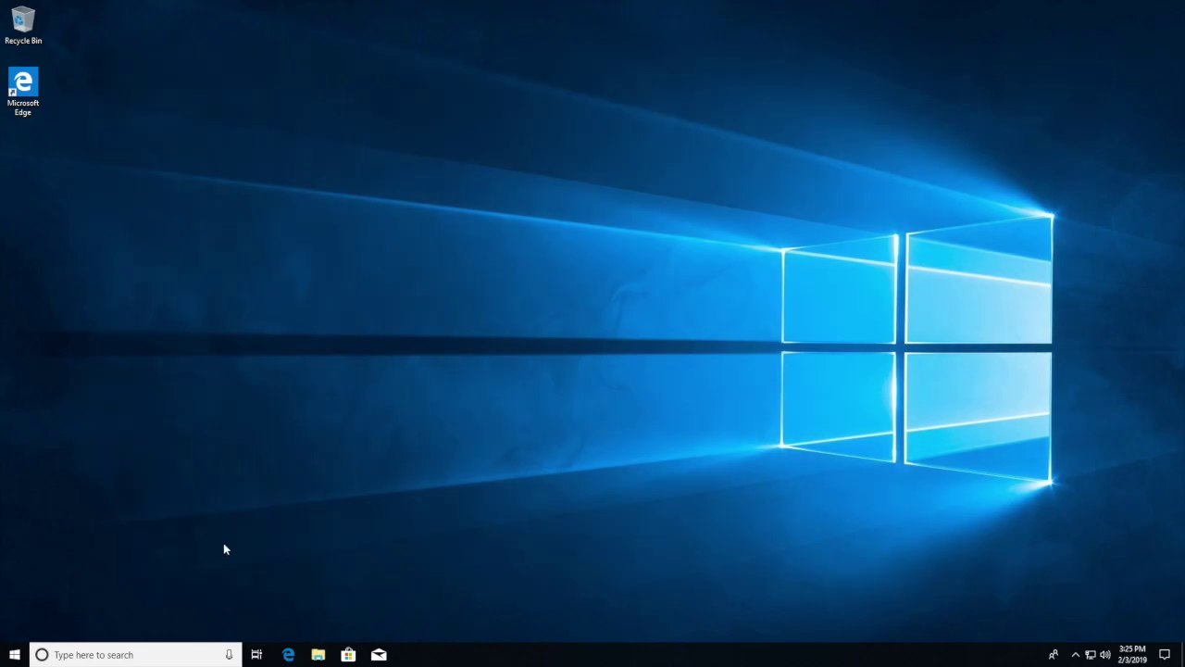
{"action": "left_click", "coordinate": [14, 655]}
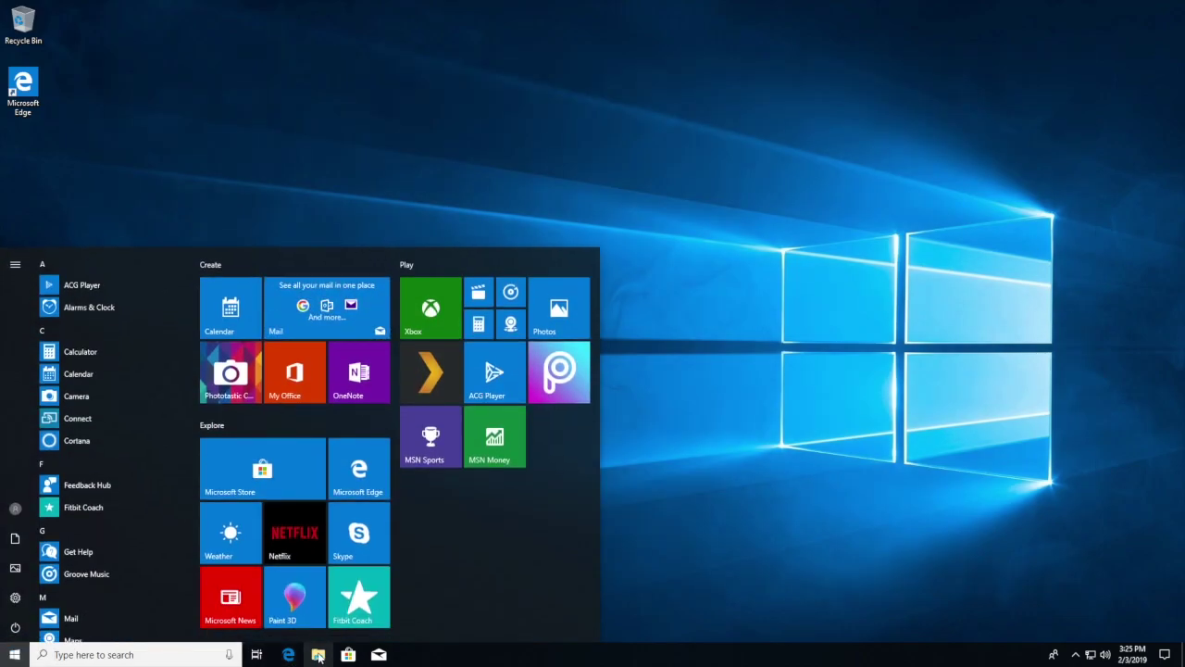
{"action": "left_click", "coordinate": [319, 654]}
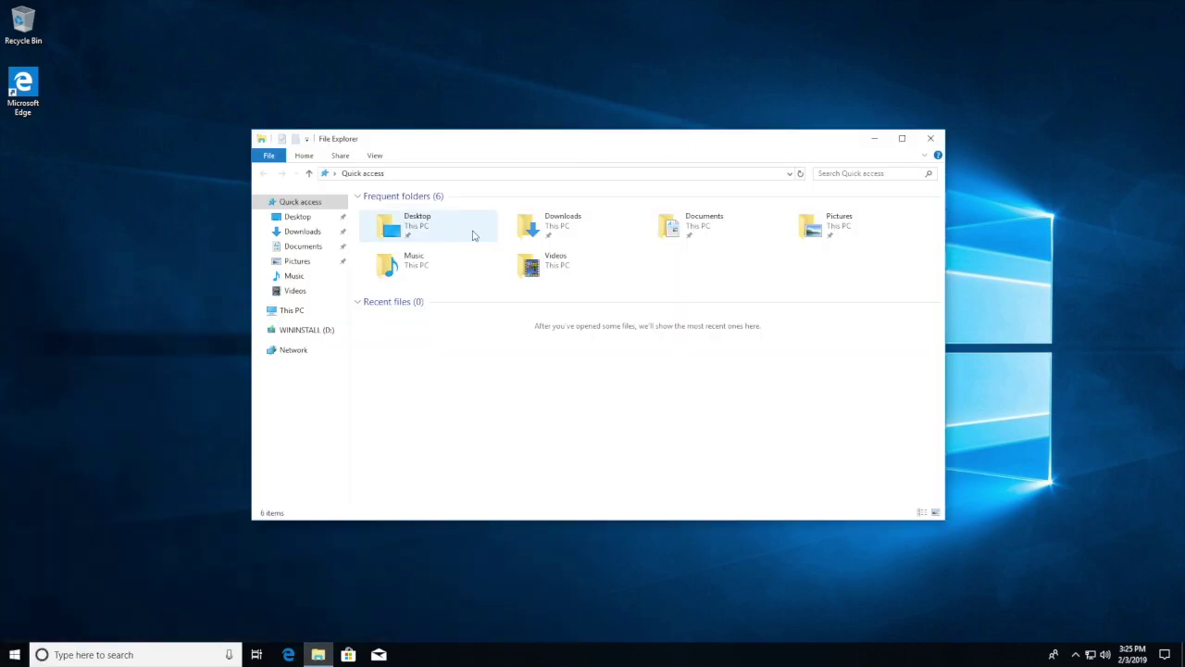
{"action": "left_click", "coordinate": [930, 137]}
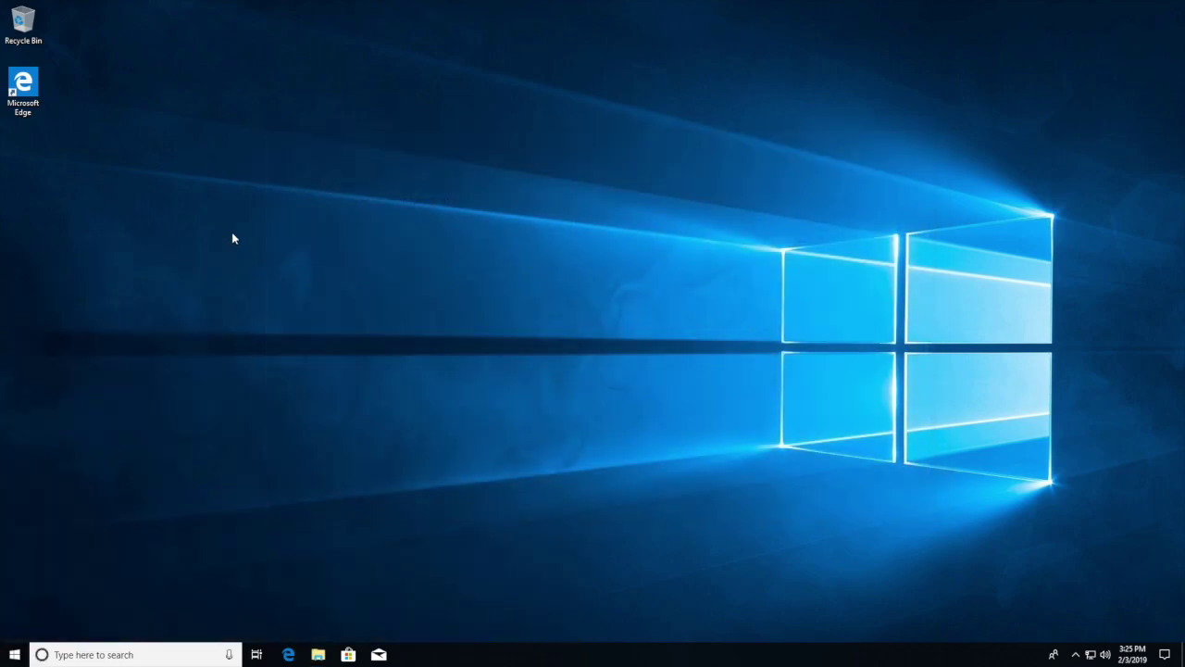